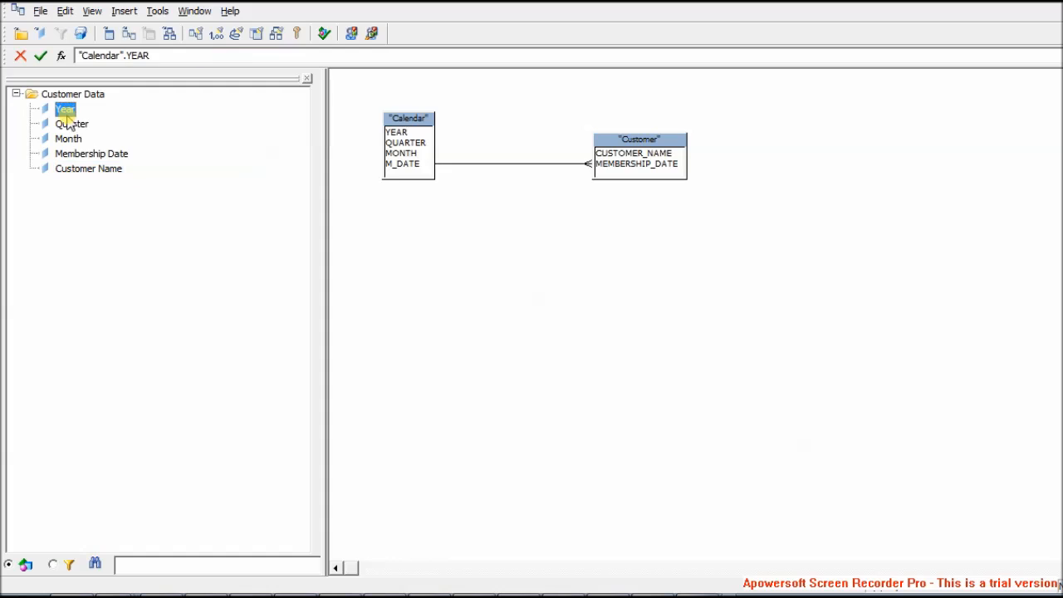
# Step: Check the Membership Date and Customer Name object definitions, and run the query of the Self Join web document
pyautogui.click(83, 156)
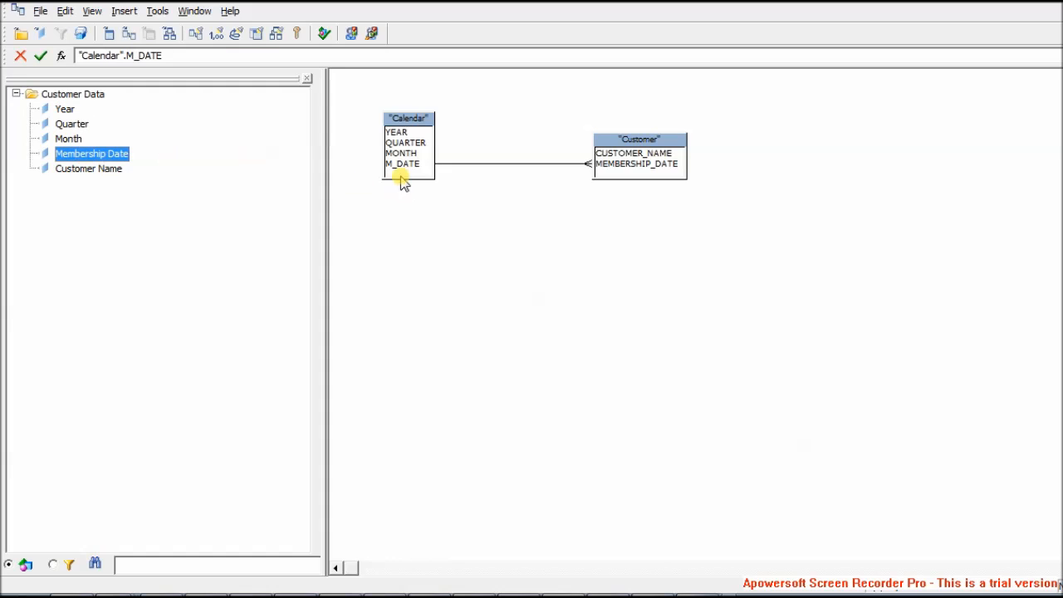
pyautogui.click(106, 170)
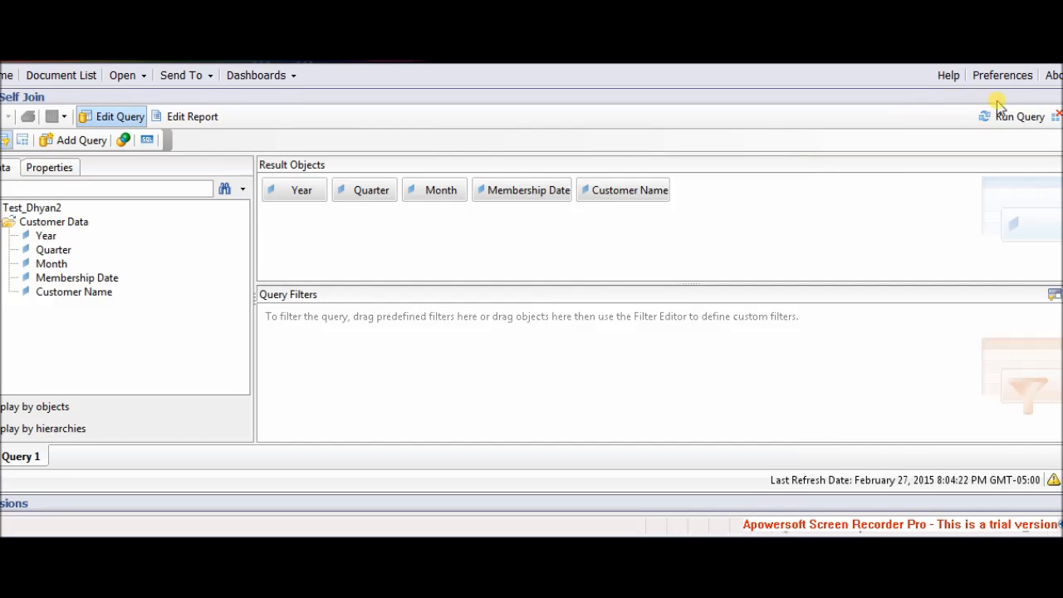
pyautogui.click(1009, 117)
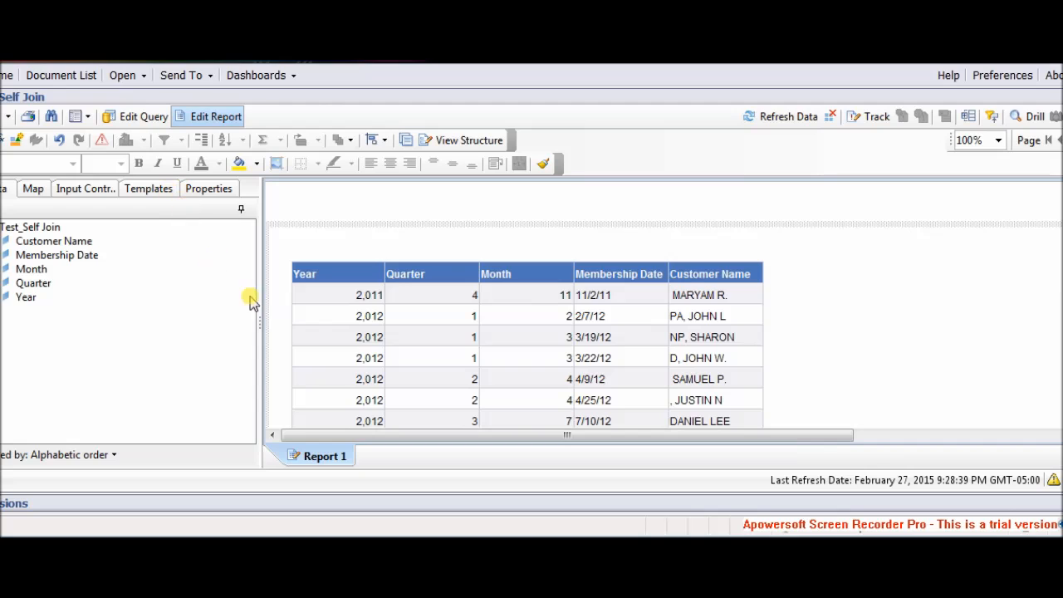
# Step: Inspect the Year values offered for filtering the report's Year column, without applying a filter
pyautogui.click(325, 318)
pyautogui.click(164, 139)
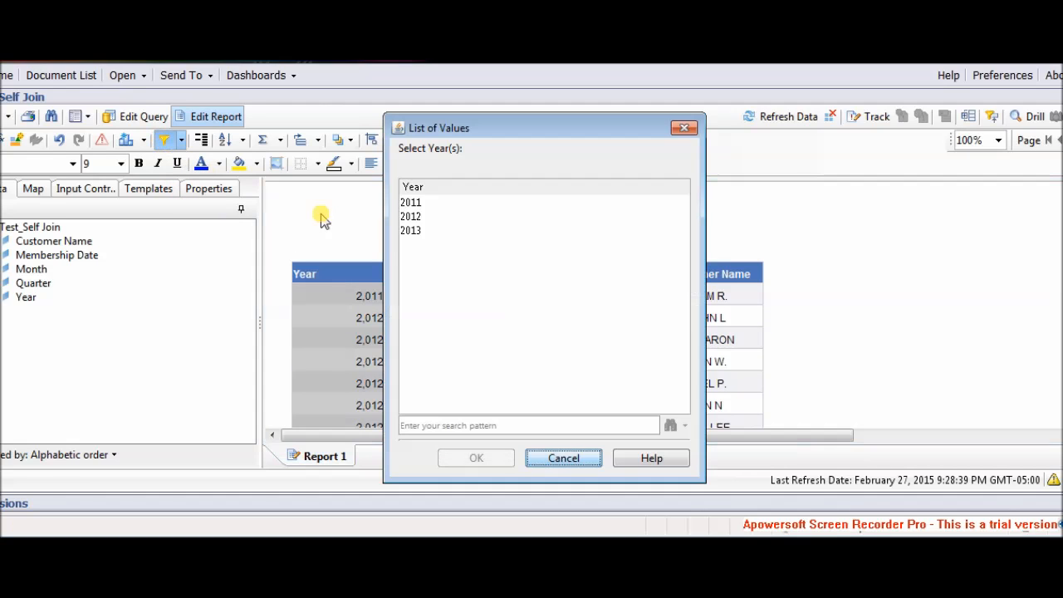
pyautogui.click(424, 216)
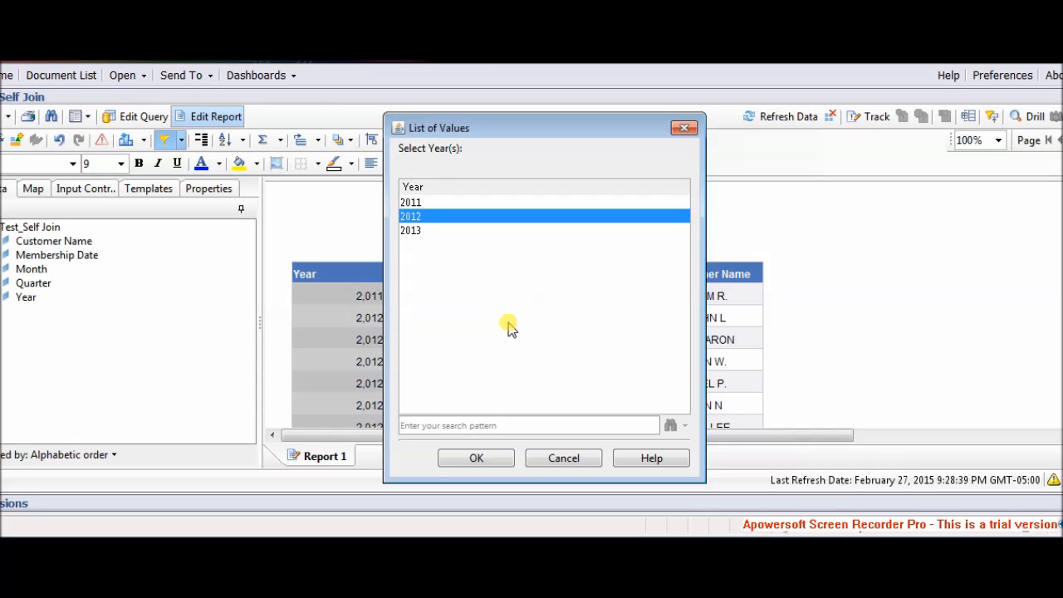
pyautogui.click(562, 459)
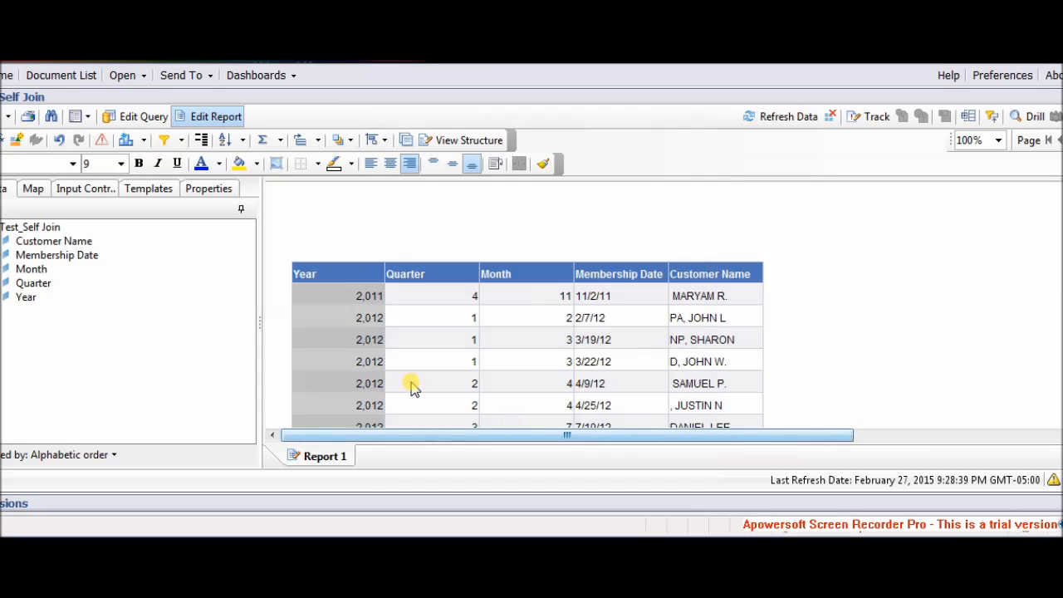
pyautogui.click(371, 345)
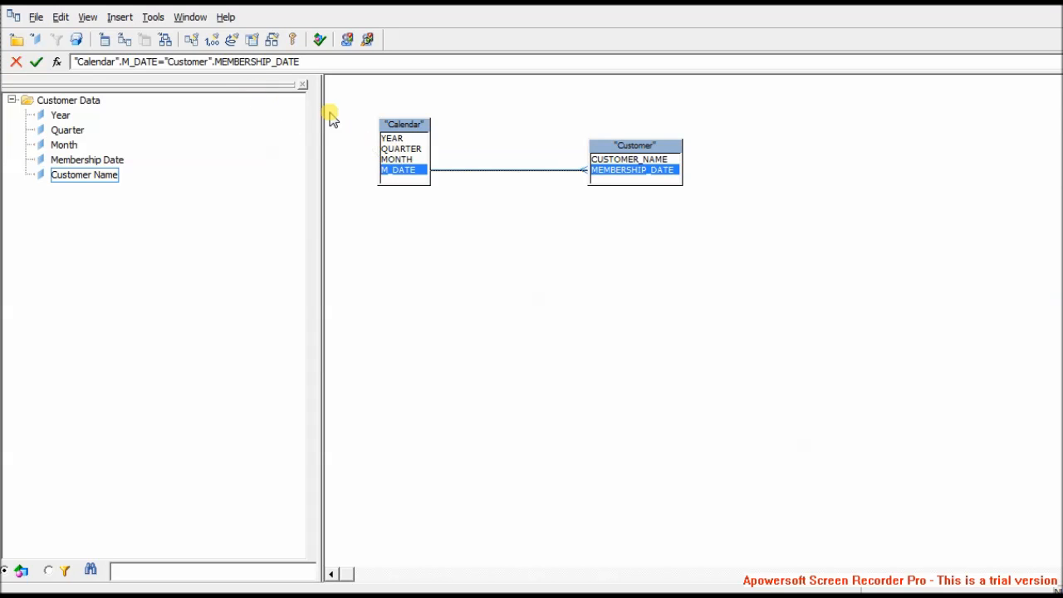
# Step: In the universe, add the condition AND "Calendar".YEAR='2012' to the join expression between the Calendar and Customer tables
pyautogui.doubleClick(448, 171)
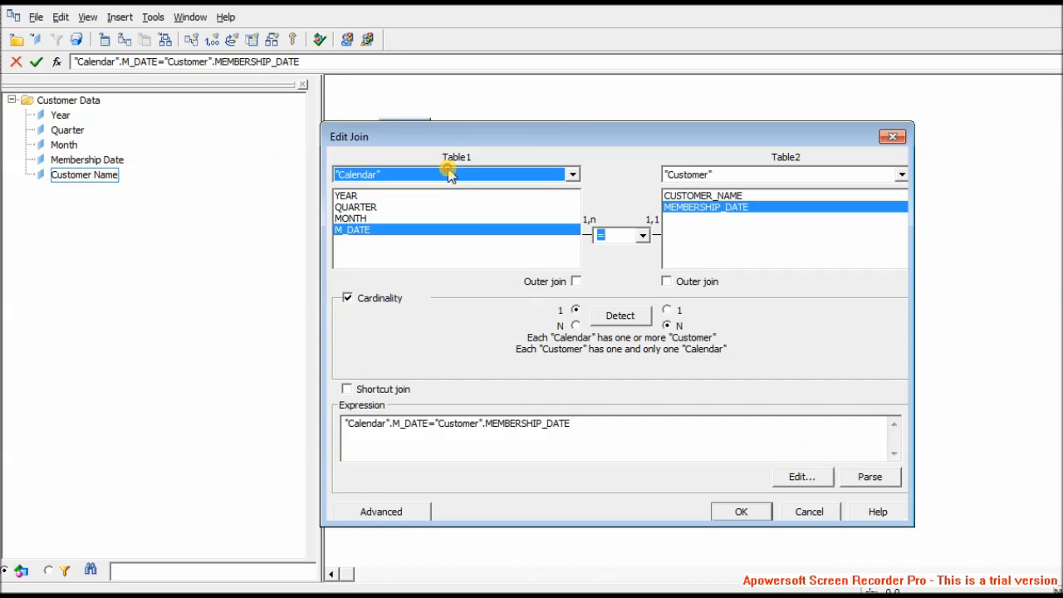
pyautogui.click(597, 425)
pyautogui.press('Return')
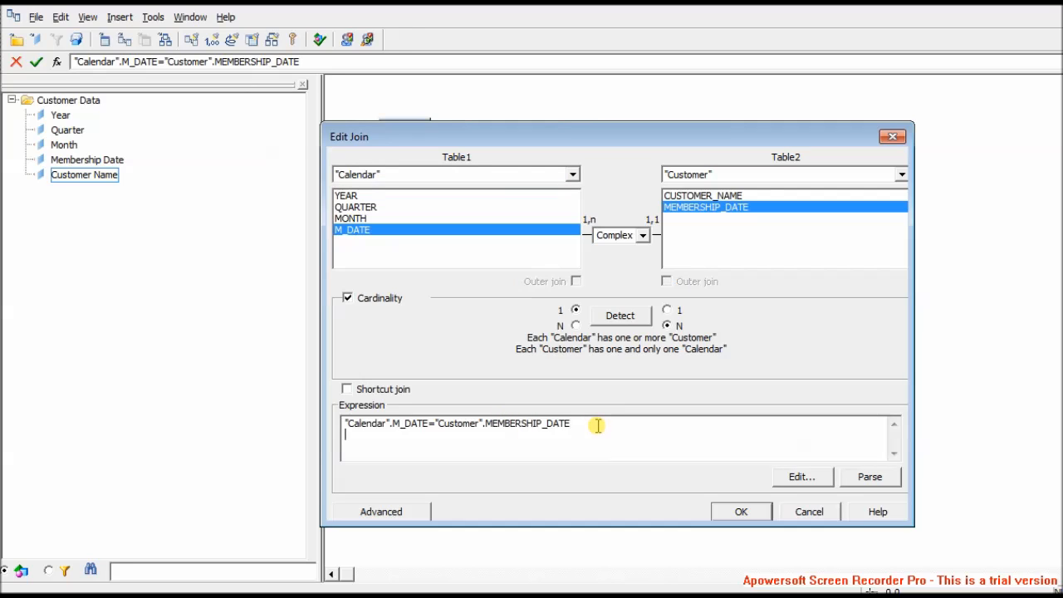
pyautogui.write('AND "Calendar".YEAR=\'2012\'')
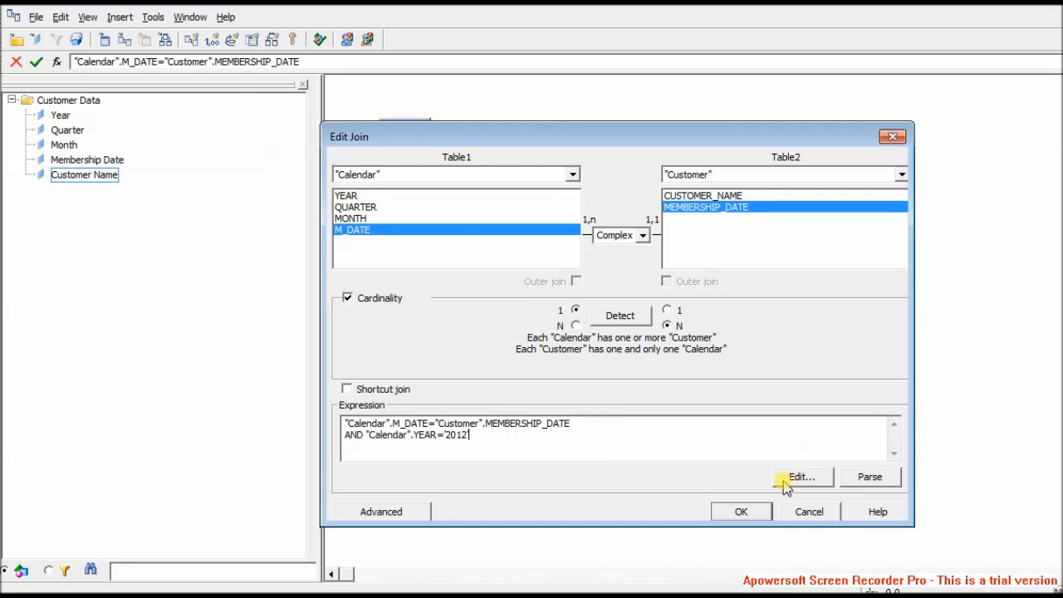
pyautogui.click(740, 512)
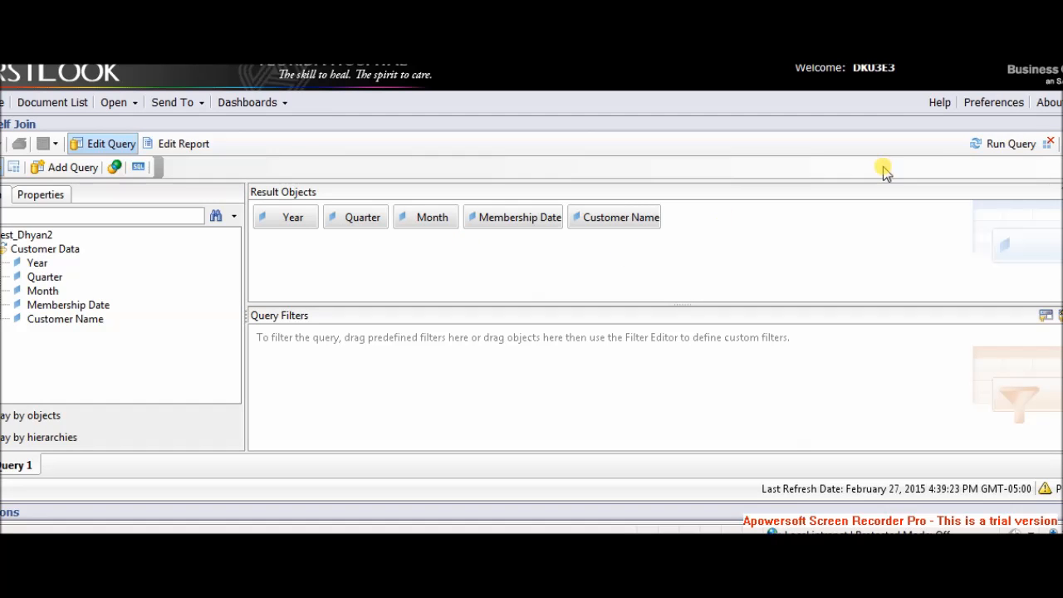
# Step: Rerun the Self Join query in the web document and inspect the Year column's filter values without applying a filter
pyautogui.click(993, 147)
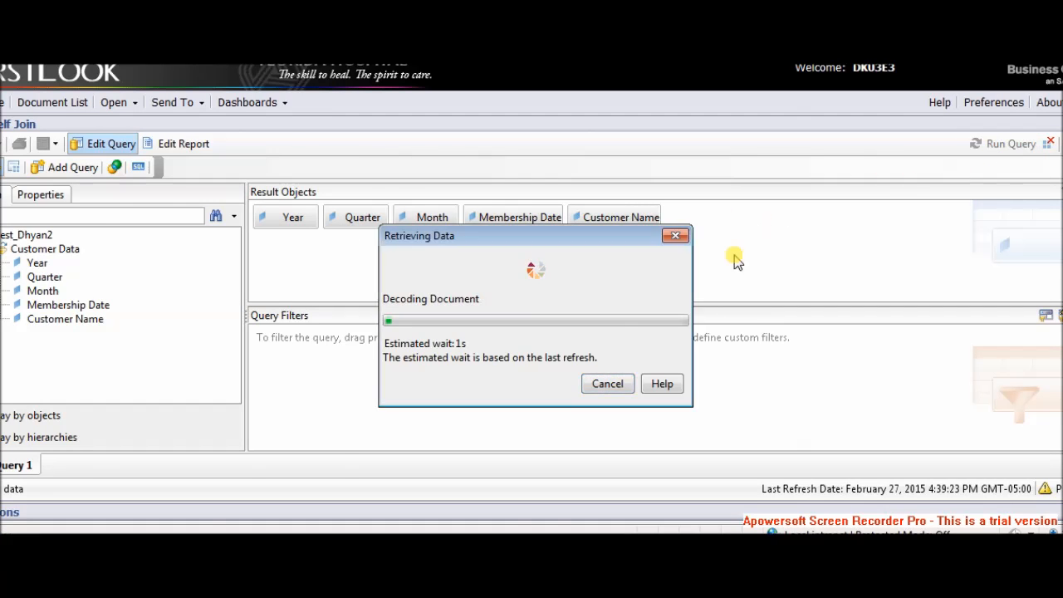
pyautogui.click(334, 343)
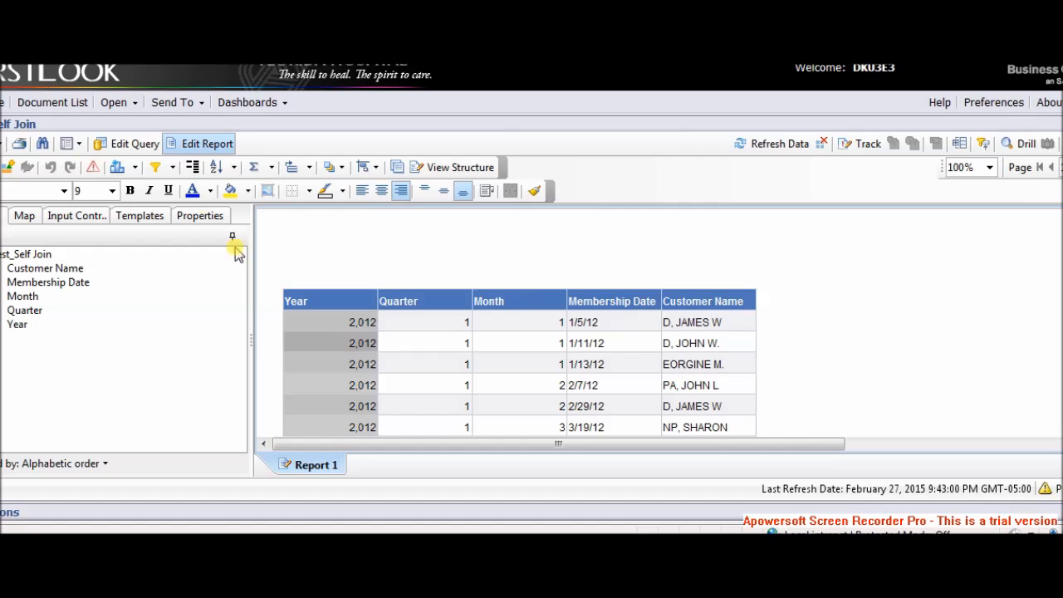
pyautogui.click(156, 169)
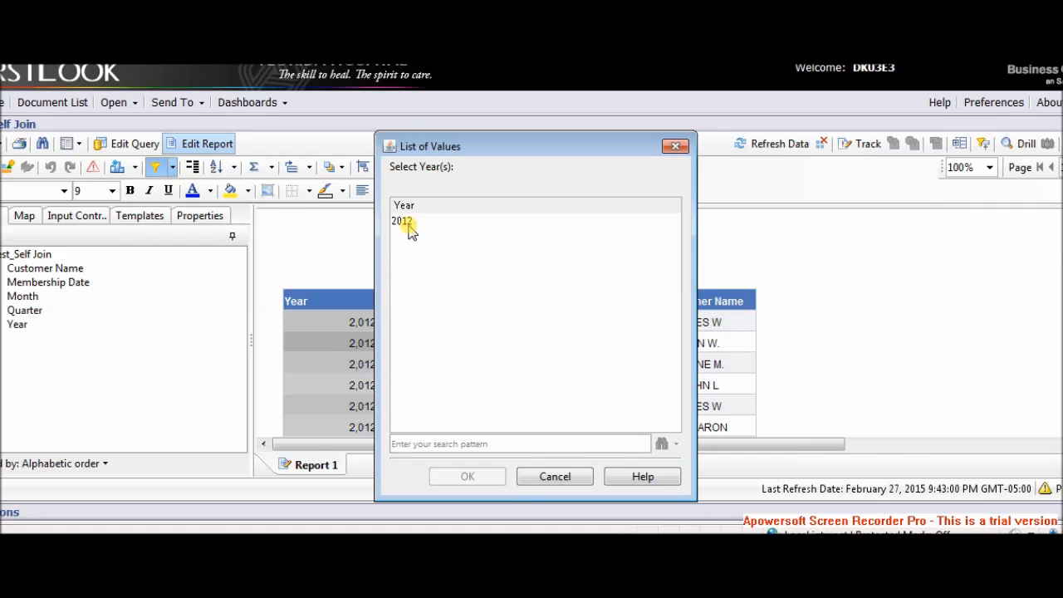
pyautogui.click(556, 477)
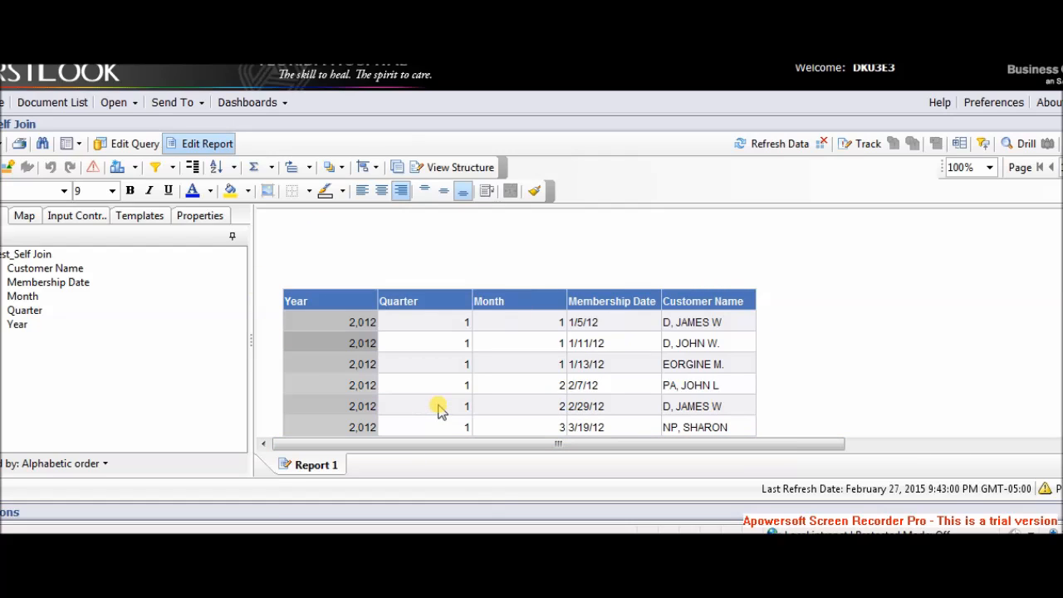
# Step: Remove every result object except Year from the query, run it and look through the returned years
pyautogui.click(134, 143)
pyautogui.moveTo(443, 213); pyautogui.dragTo(187, 253)
pyautogui.moveTo(332, 217); pyautogui.dragTo(158, 277)
pyautogui.moveTo(363, 218); pyautogui.dragTo(224, 264)
pyautogui.moveTo(367, 225); pyautogui.dragTo(208, 261)
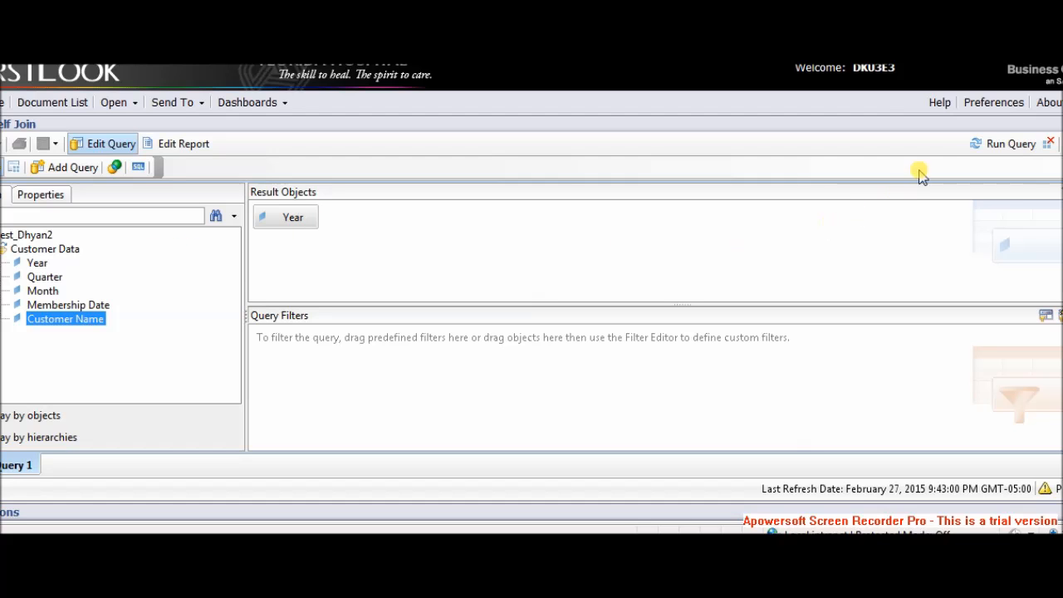
pyautogui.click(999, 146)
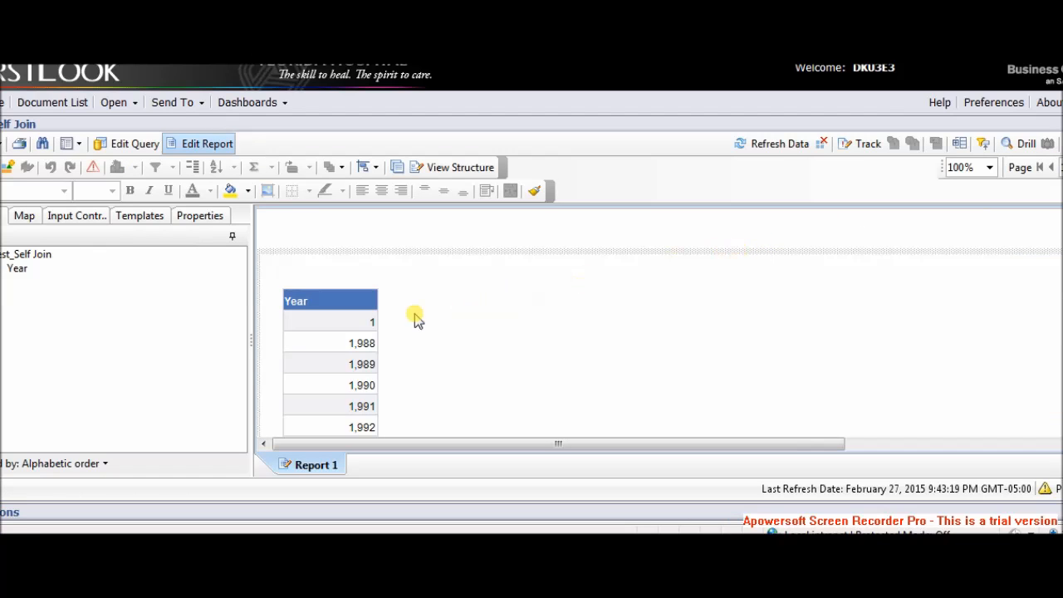
pyautogui.click(355, 351)
pyautogui.scroll(-5, 355, 349)
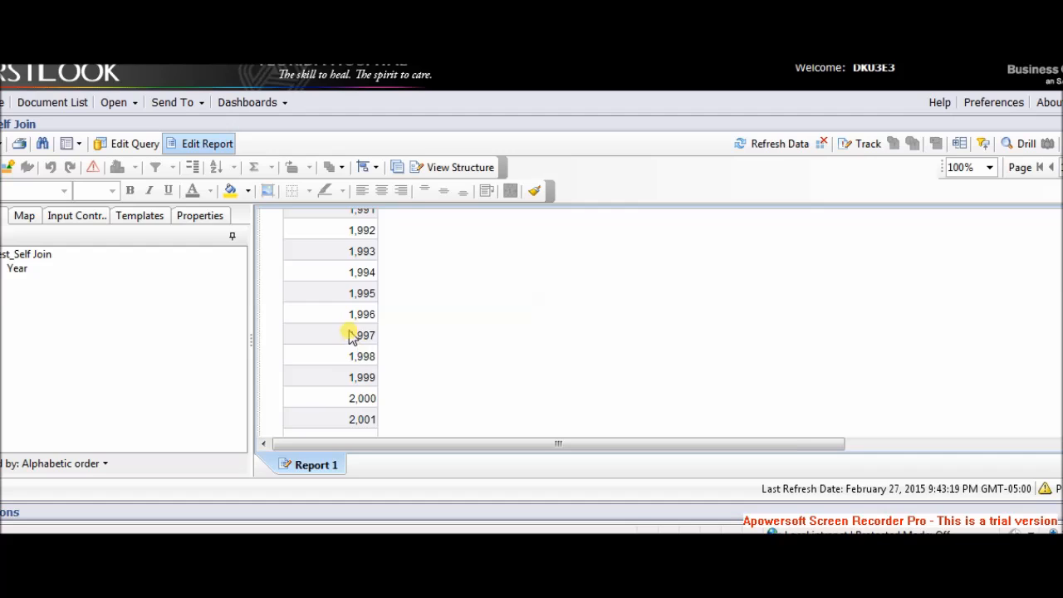
pyautogui.scroll(-7, 355, 340)
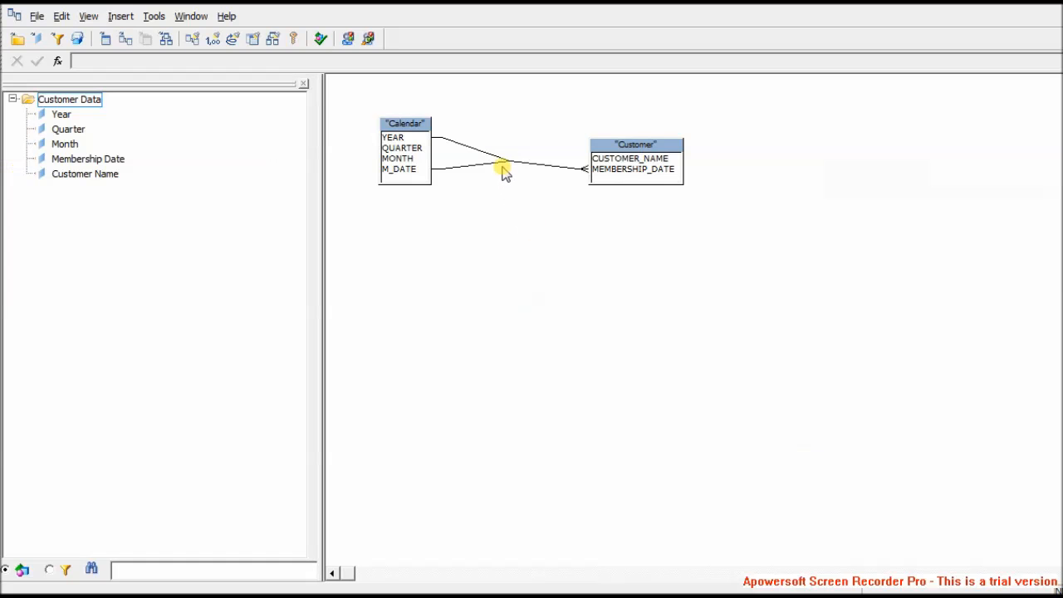
# Step: Back in the universe, place the Products table below Calendar and Customer and join Calendar's M_DATE to its START_DATE
pyautogui.click(506, 165)
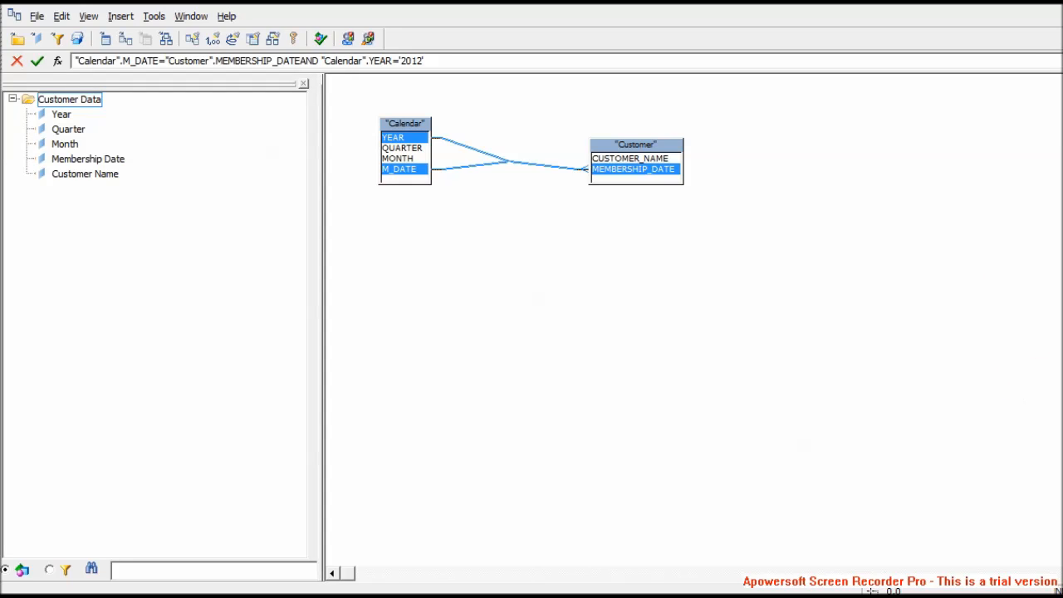
pyautogui.press('Escape')
pyautogui.moveTo(820, 298); pyautogui.dragTo(536, 293)
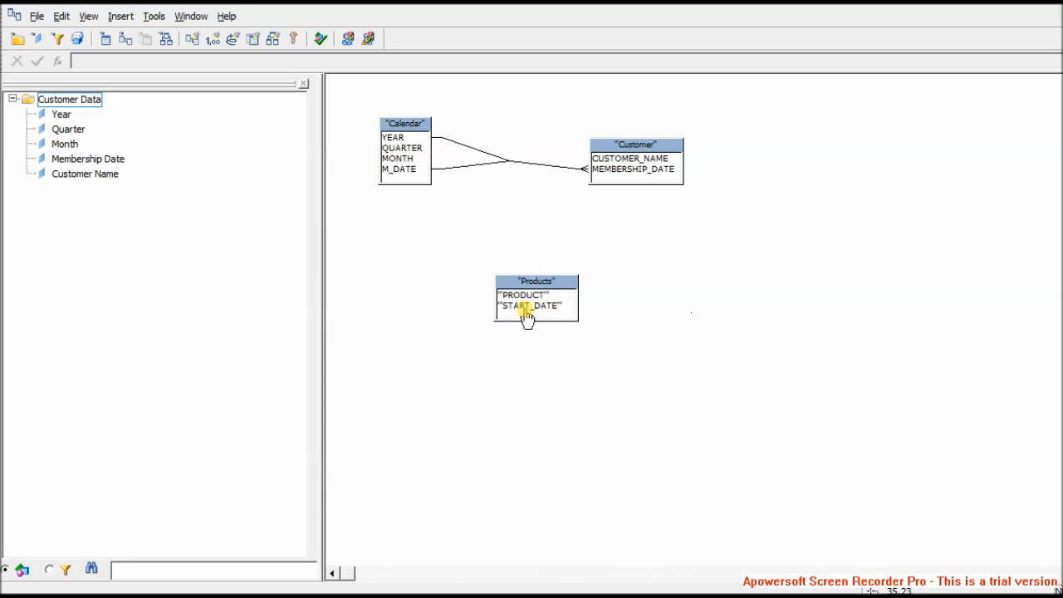
pyautogui.moveTo(403, 172); pyautogui.dragTo(505, 311)
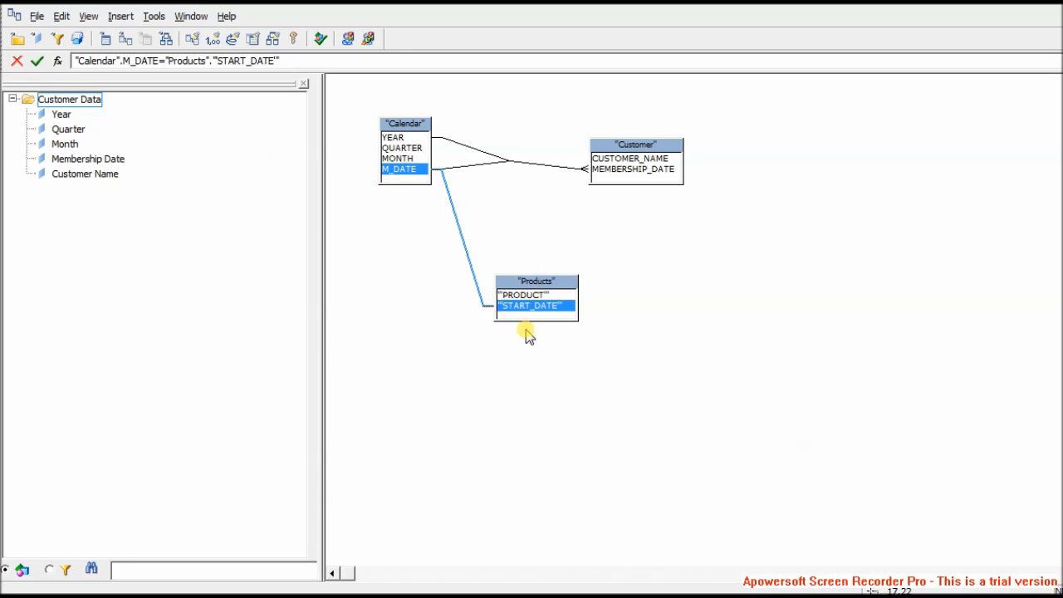
pyautogui.doubleClick(473, 275)
pyautogui.click(568, 423)
pyautogui.press('Return')
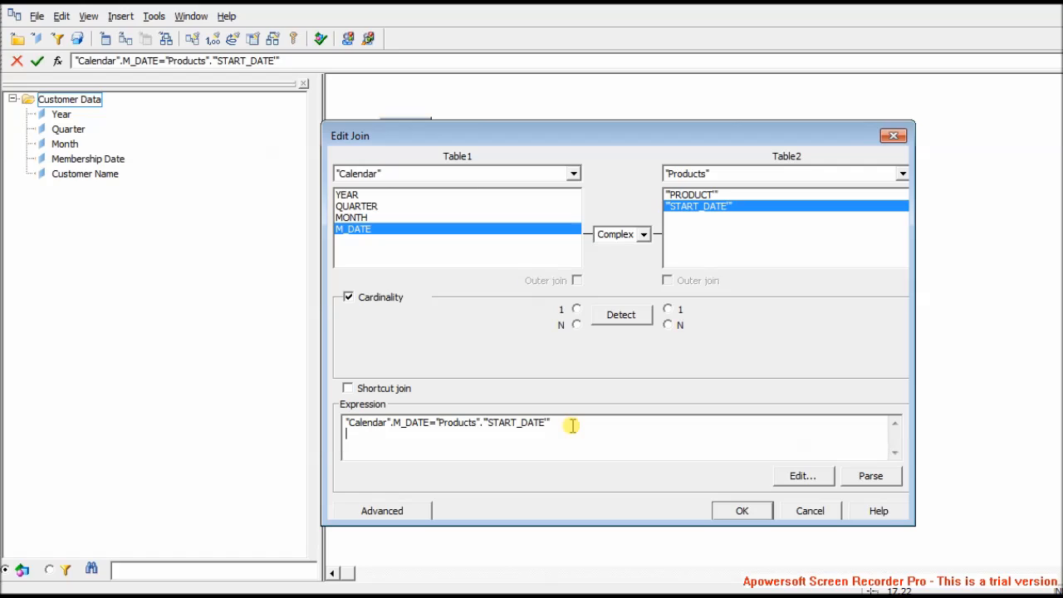
pyautogui.write('AND "Calendar".YEAR=\'2012\'')
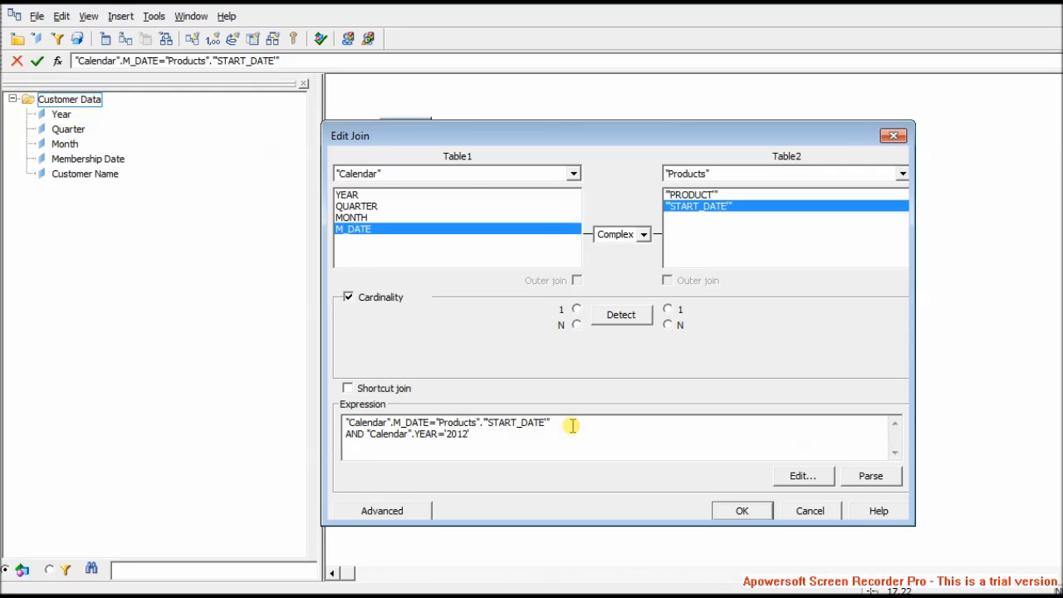
pyautogui.click(827, 514)
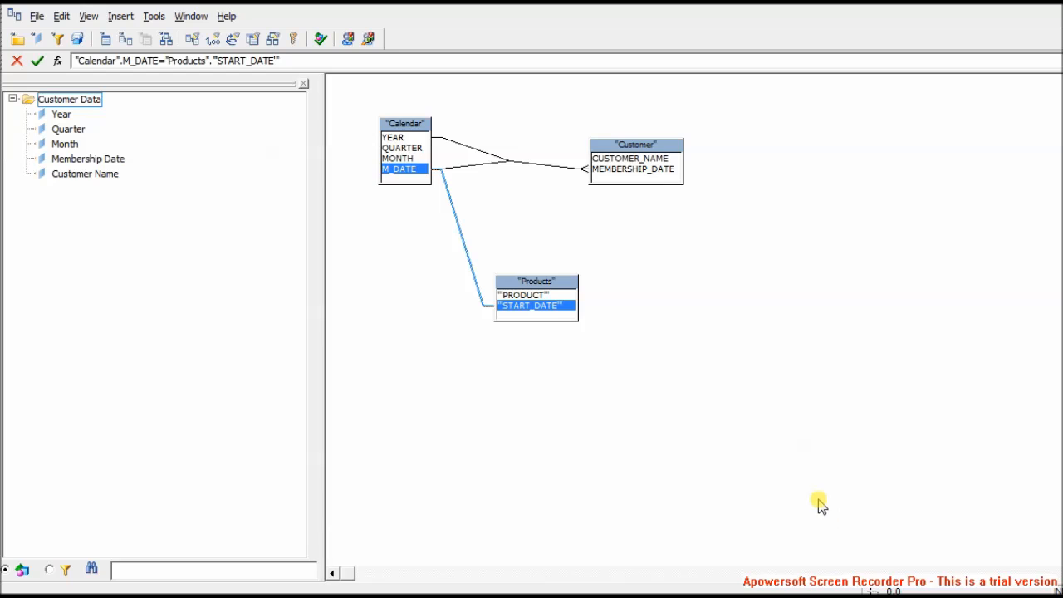
# Step: Copy the AND "Calendar".YEAR='2012' condition from the Calendar–Customer join expression and remove it, keeping the date join
pyautogui.click(551, 167)
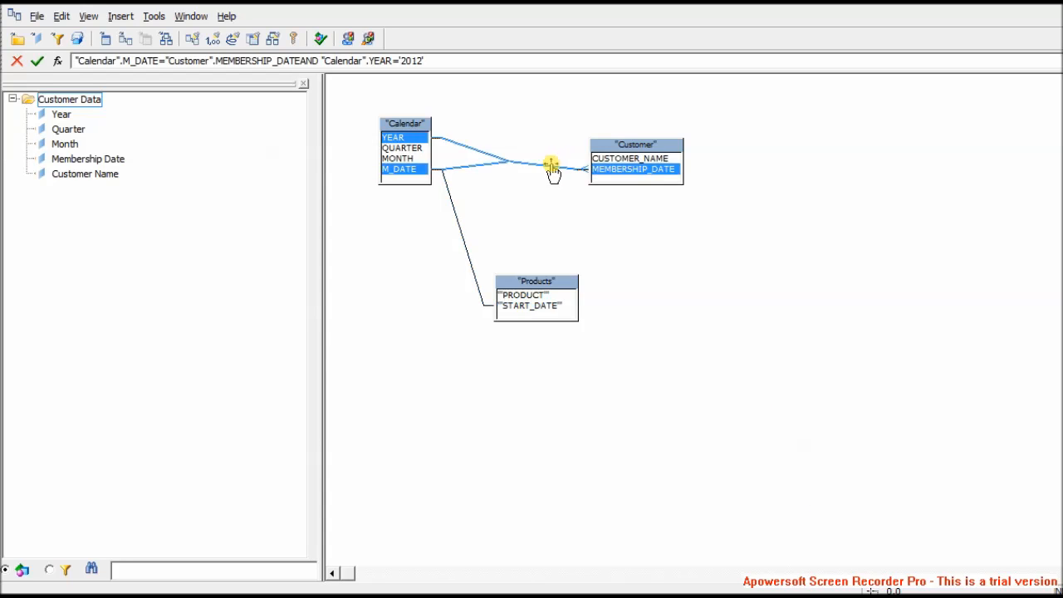
pyautogui.doubleClick(552, 167)
pyautogui.moveTo(479, 435); pyautogui.dragTo(293, 440)
pyautogui.hotkey('ctrl', 'c')
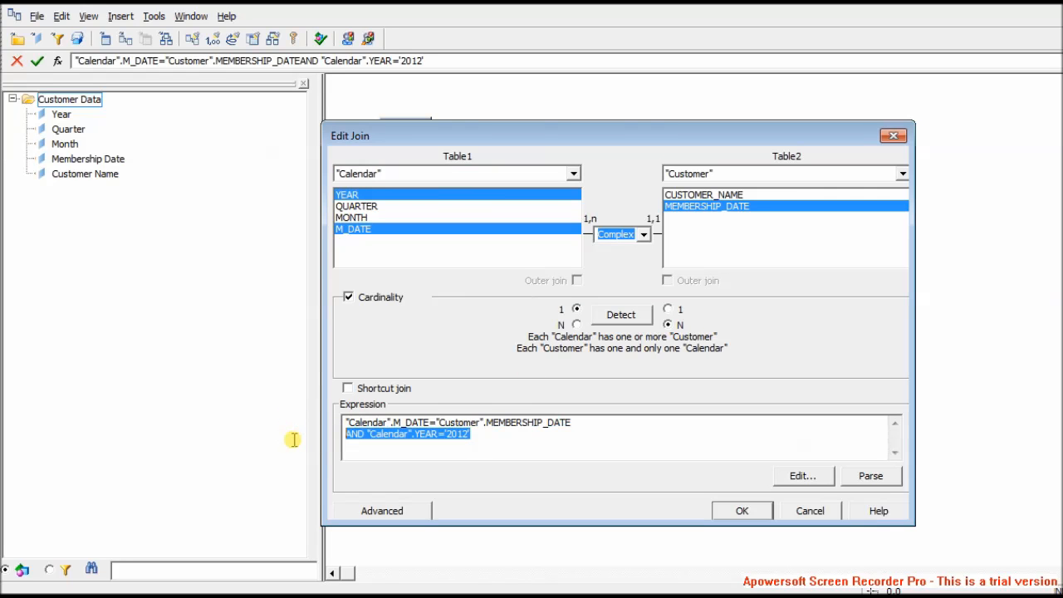
pyautogui.press('Delete')
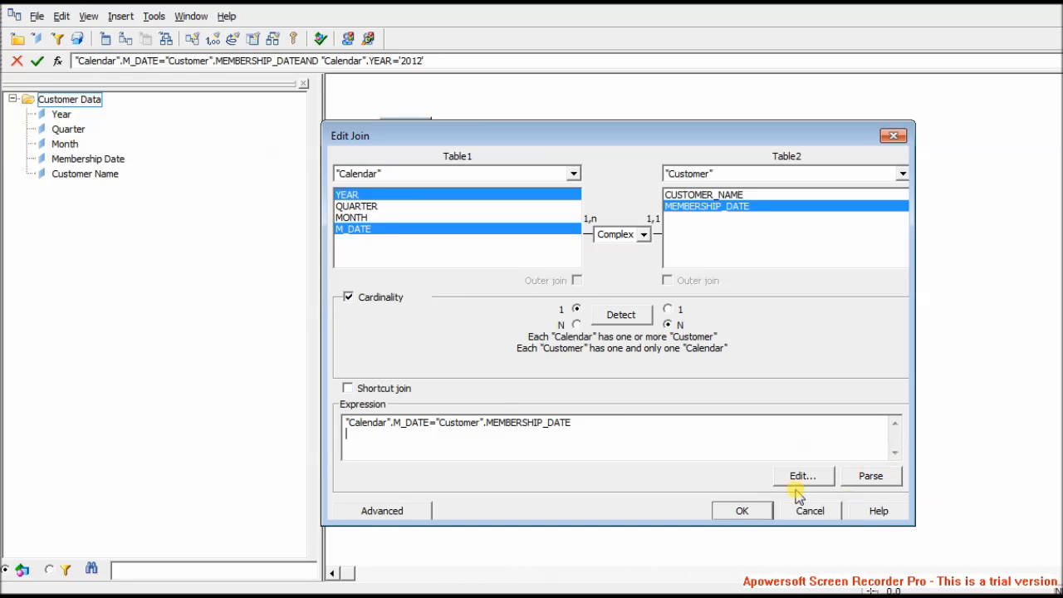
pyautogui.click(734, 510)
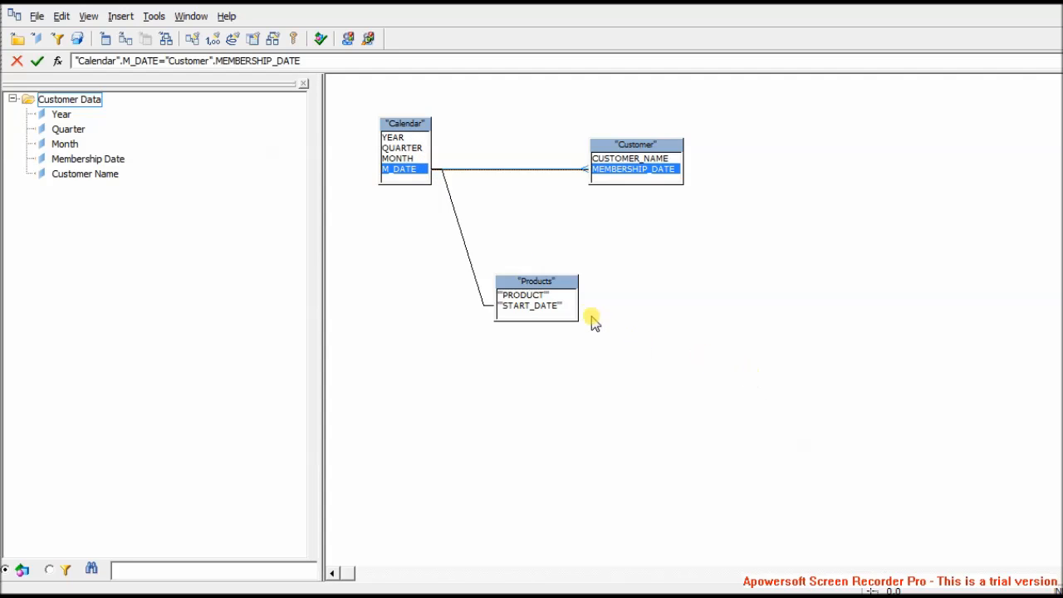
# Step: Move the Products table further down and place the Calendar2 alias table between Customer and Products
pyautogui.moveTo(560, 288); pyautogui.dragTo(668, 410)
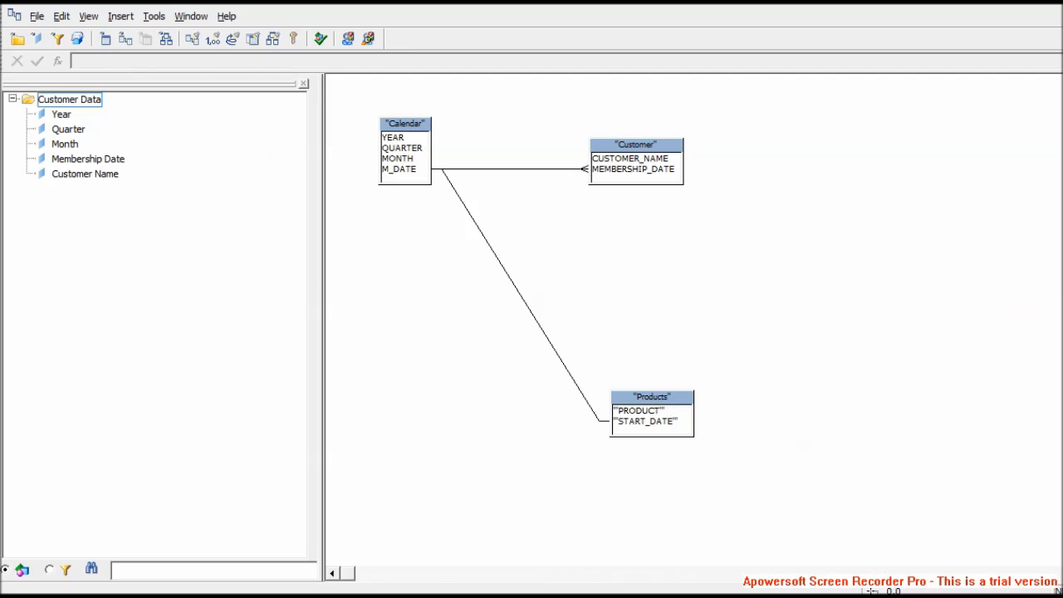
pyautogui.moveTo(1059, 286); pyautogui.dragTo(694, 253)
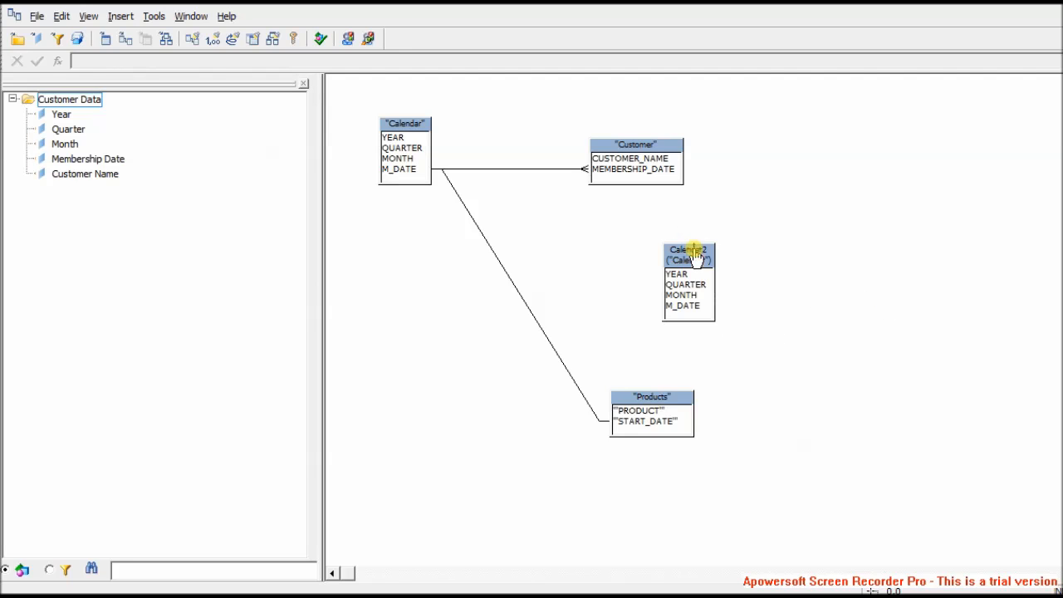
pyautogui.click(408, 125)
pyautogui.click(393, 228)
# Step: Join Calendar's M_DATE to Calendar2's M_DATE and delete that join again
pyautogui.moveTo(415, 171); pyautogui.dragTo(664, 306)
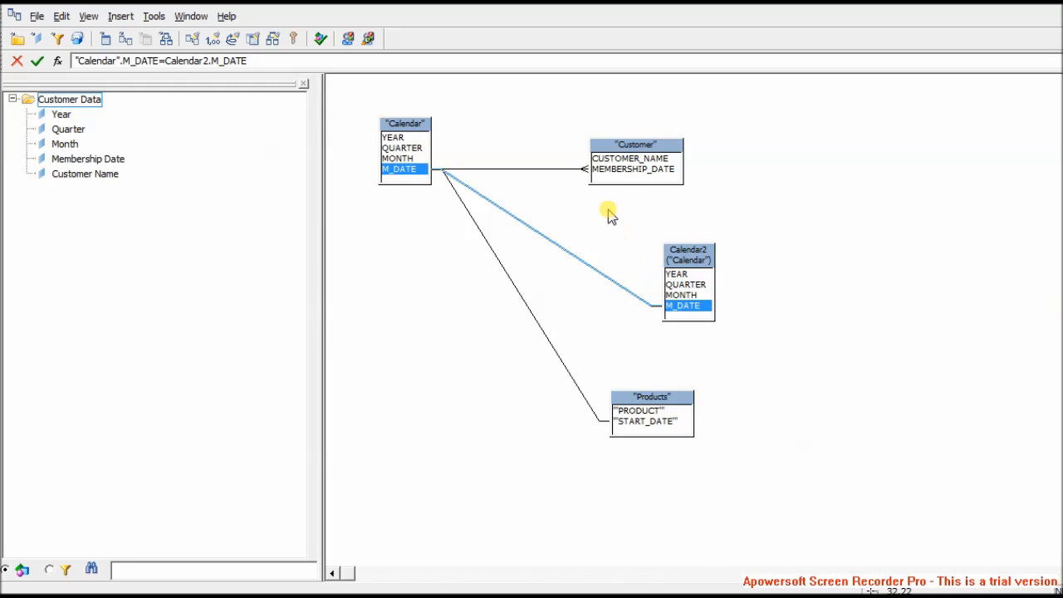
pyautogui.click(508, 277)
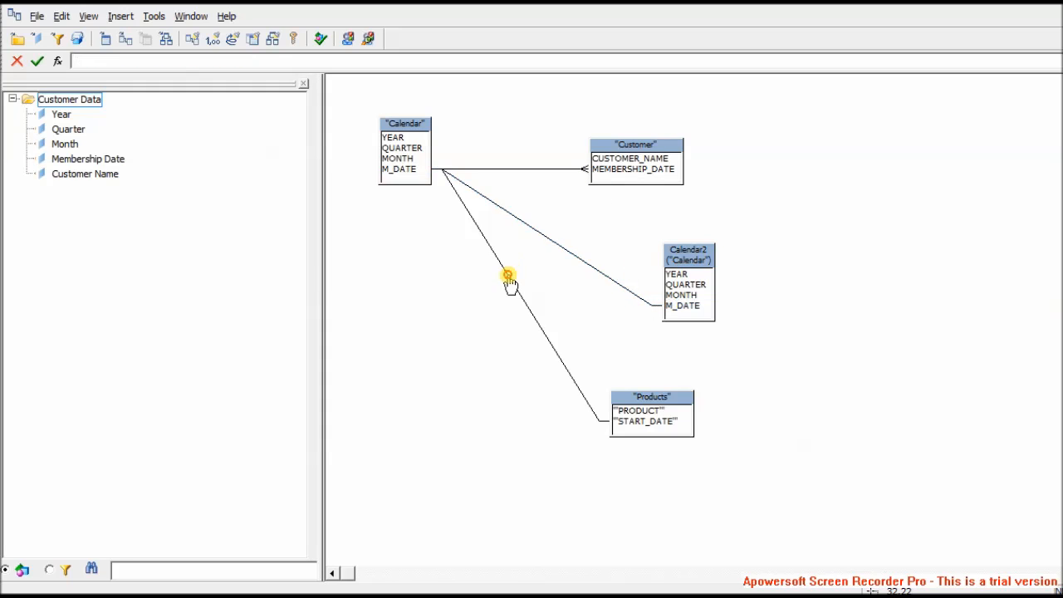
pyautogui.click(556, 169)
pyautogui.click(558, 245)
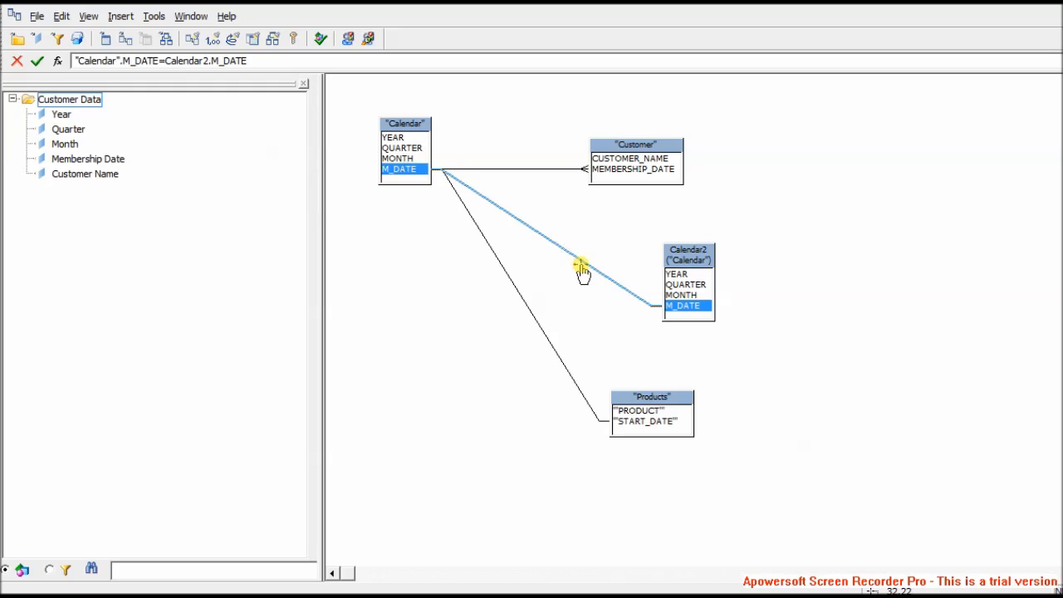
pyautogui.press('Delete')
# Step: Start a new join from the Calendar table and keep Calendar as both Table1 and Table2
pyautogui.click(422, 132)
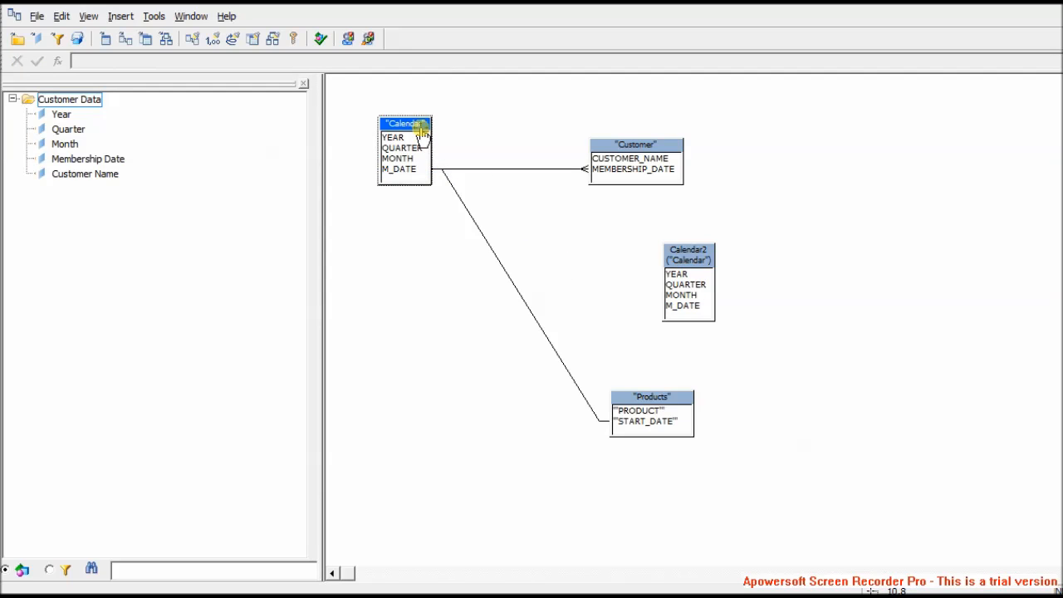
pyautogui.rightClick(422, 133)
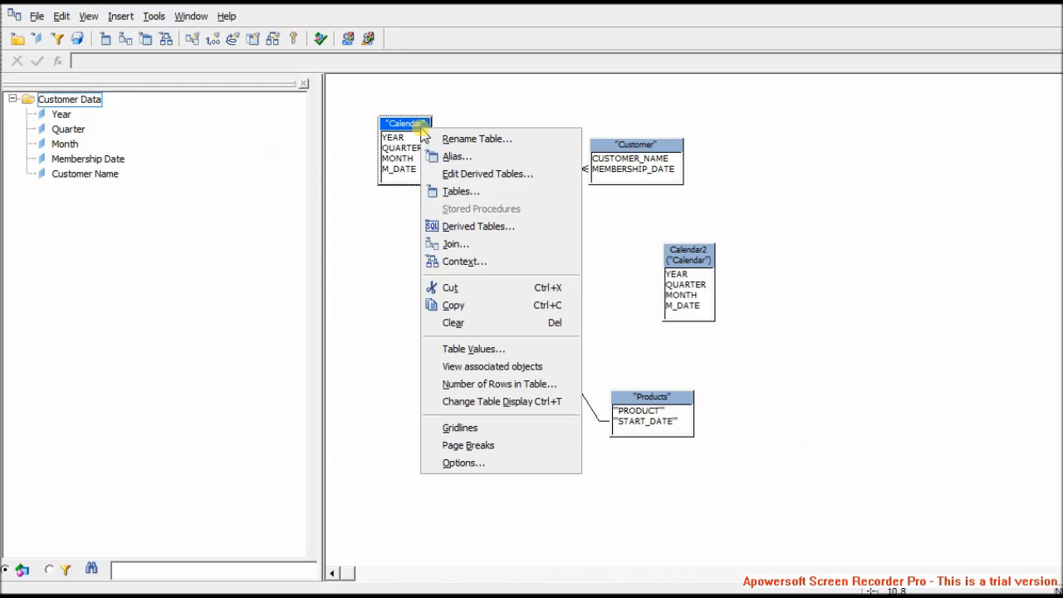
pyautogui.click(482, 248)
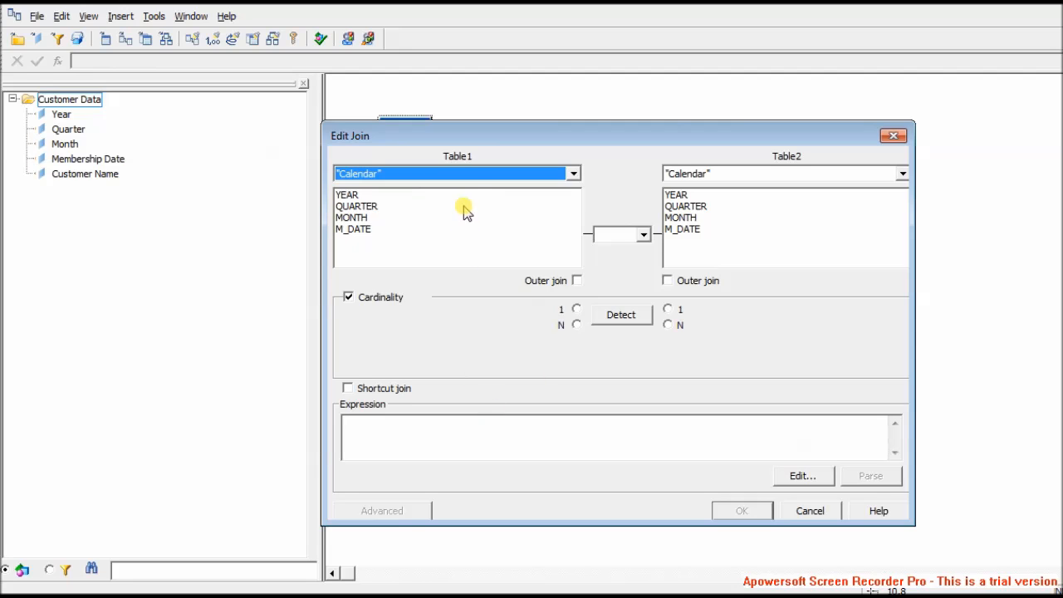
pyautogui.click(694, 175)
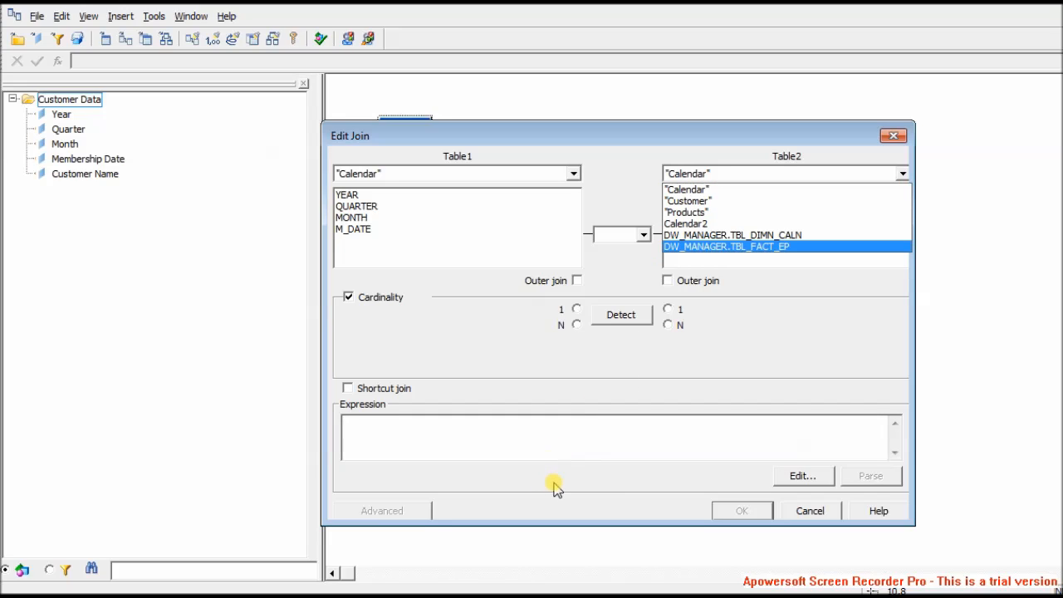
pyautogui.click(581, 456)
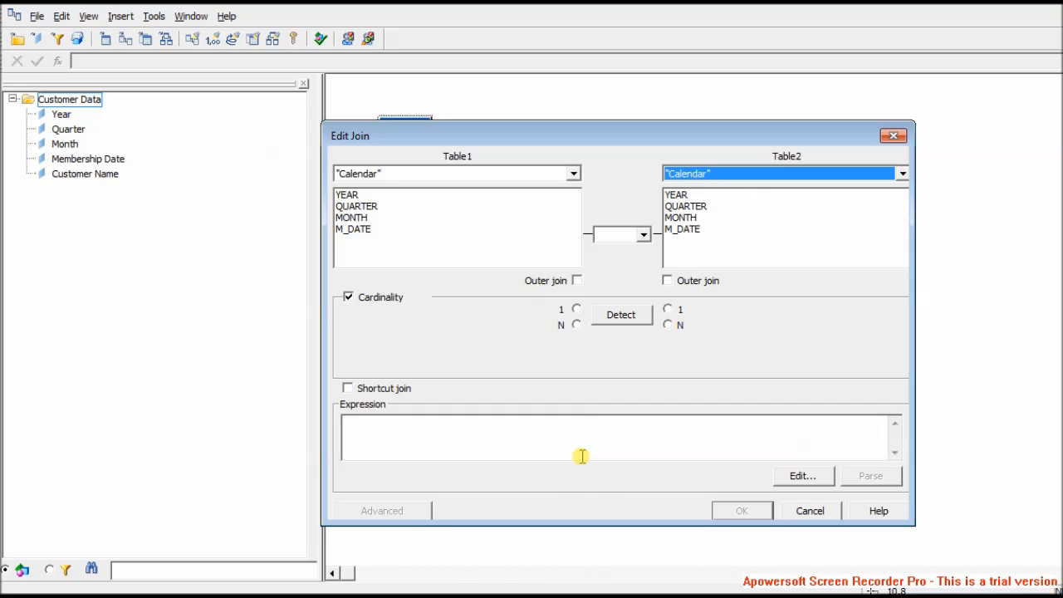
# Step: Paste the copied condition as the join expression, remove its leading AND to leave "Calendar".YEAR='2012', parse it and accept the self join
pyautogui.click(465, 445)
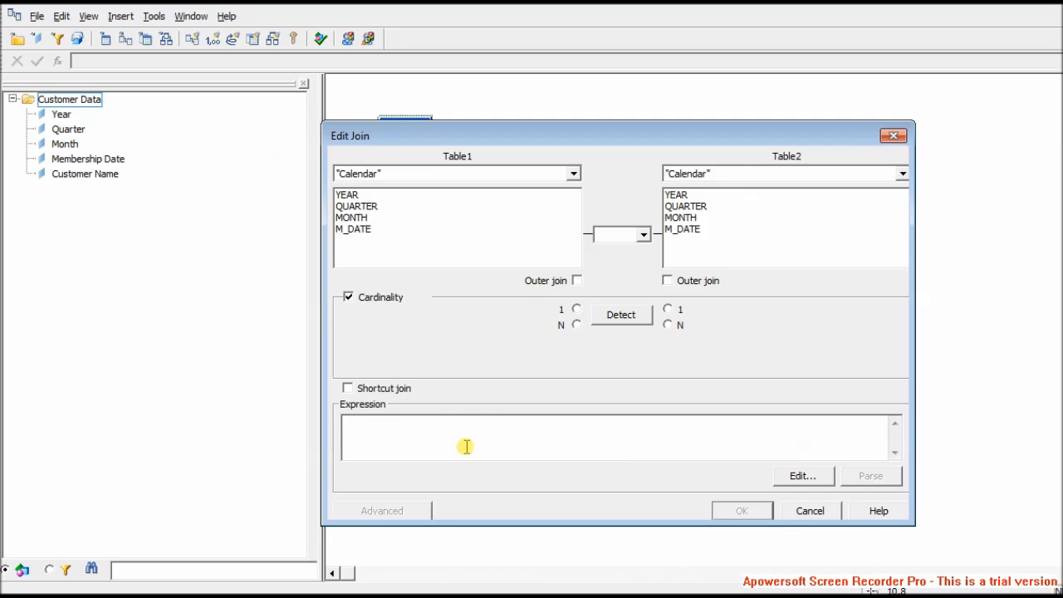
pyautogui.hotkey('ctrl', 'v')
pyautogui.doubleClick(354, 423)
pyautogui.press('Delete')
pyautogui.click(870, 475)
pyautogui.click(728, 356)
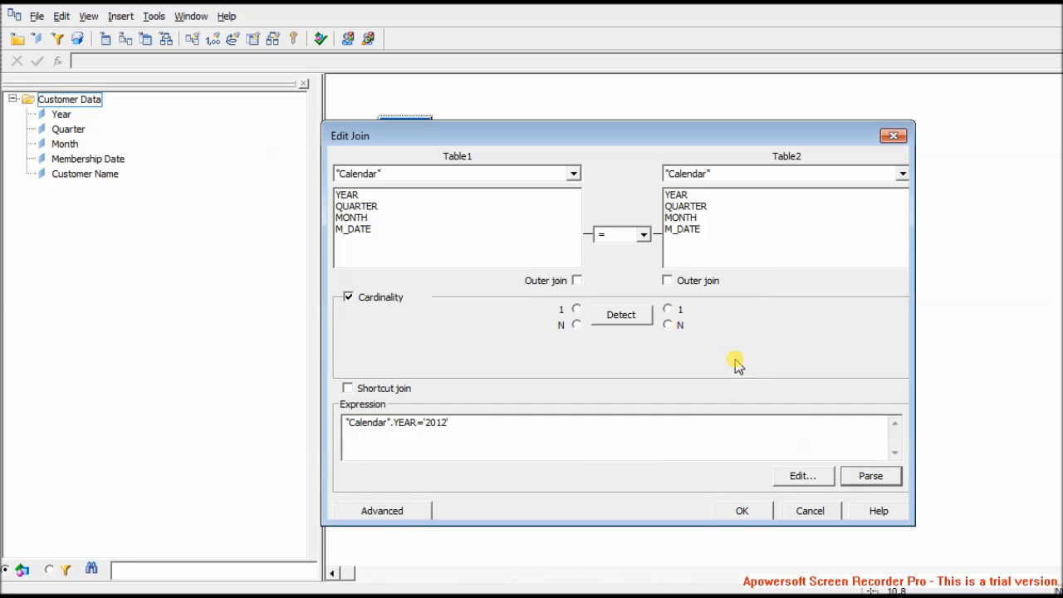
pyautogui.click(743, 511)
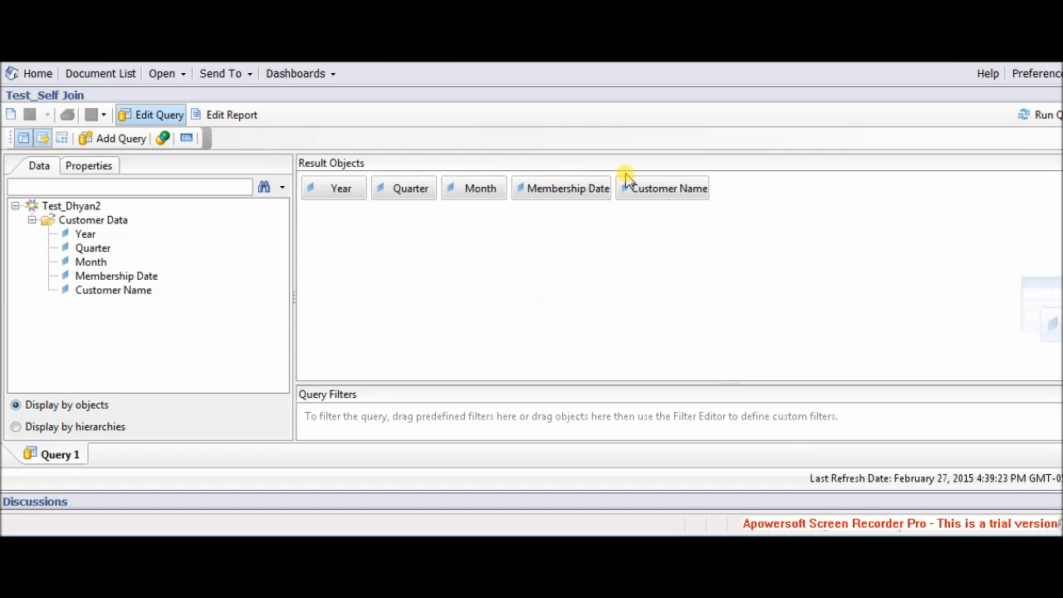
# Step: Switch to the Test_Self Join document in Web Intelligence, run the query and check the Year column's list of filter values
pyautogui.click(1026, 116)
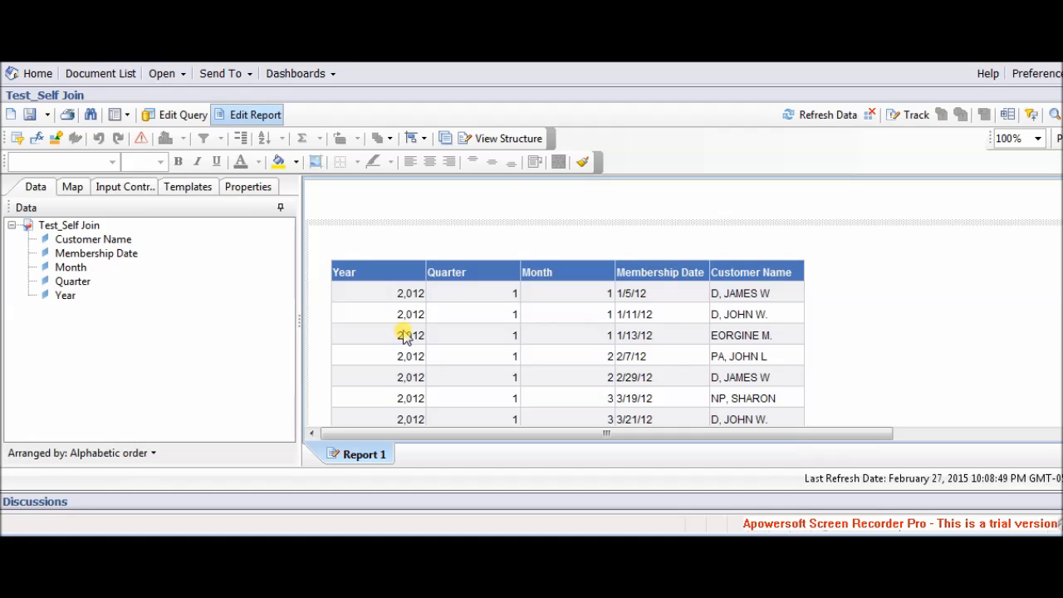
pyautogui.click(405, 336)
pyautogui.click(204, 138)
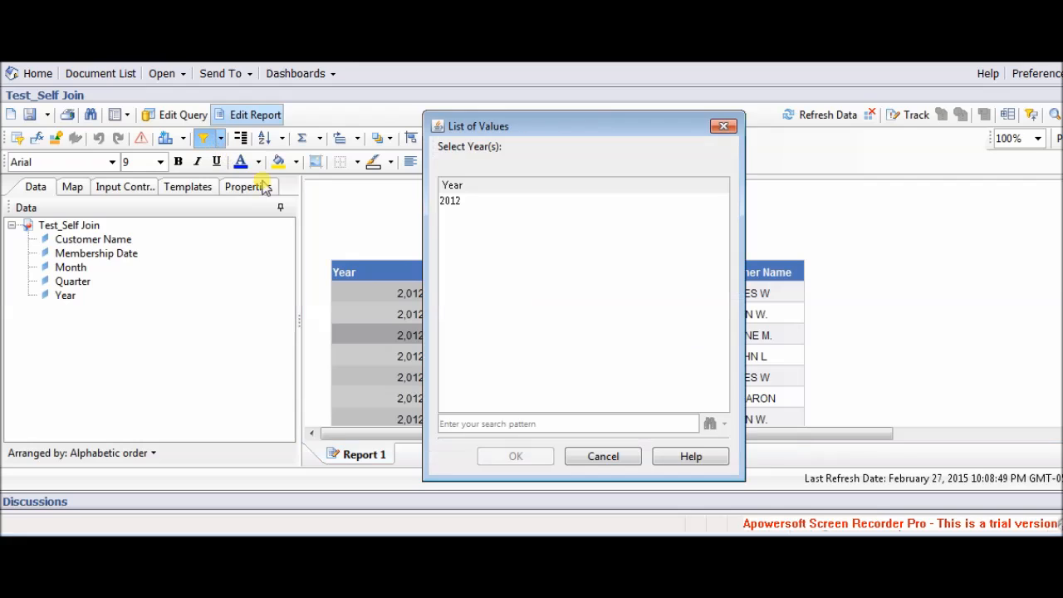
pyautogui.click(612, 458)
# Step: Remove Quarter, Month, Membership Date and Customer Name from the query's result objects, keeping only Year, and run the query
pyautogui.click(183, 115)
pyautogui.moveTo(427, 193); pyautogui.dragTo(280, 260)
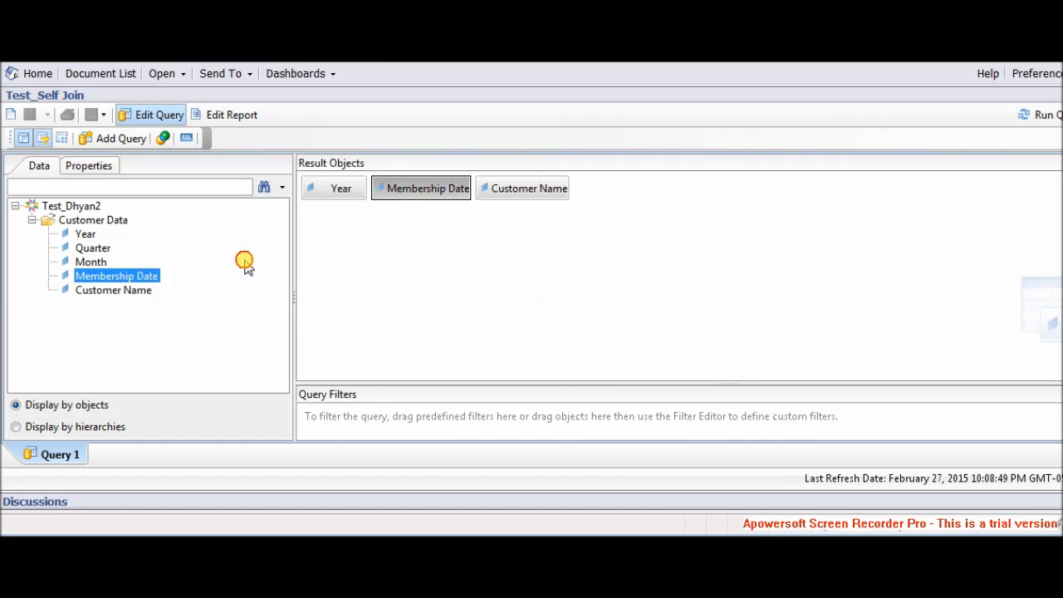
pyautogui.moveTo(465, 189); pyautogui.dragTo(184, 249)
pyautogui.moveTo(439, 190); pyautogui.dragTo(251, 286)
pyautogui.click(1030, 116)
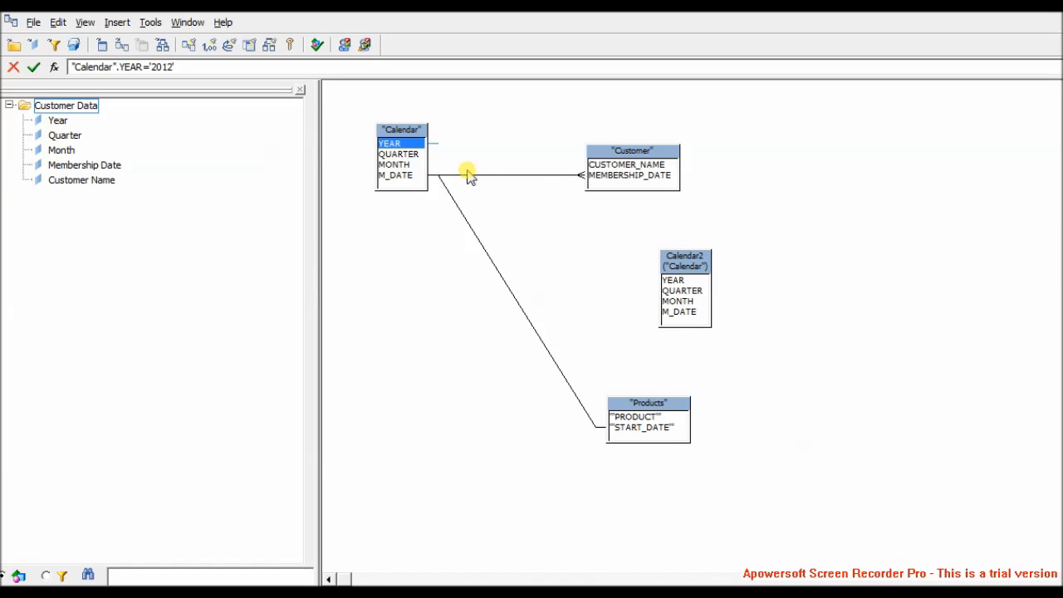
pyautogui.doubleClick(434, 148)
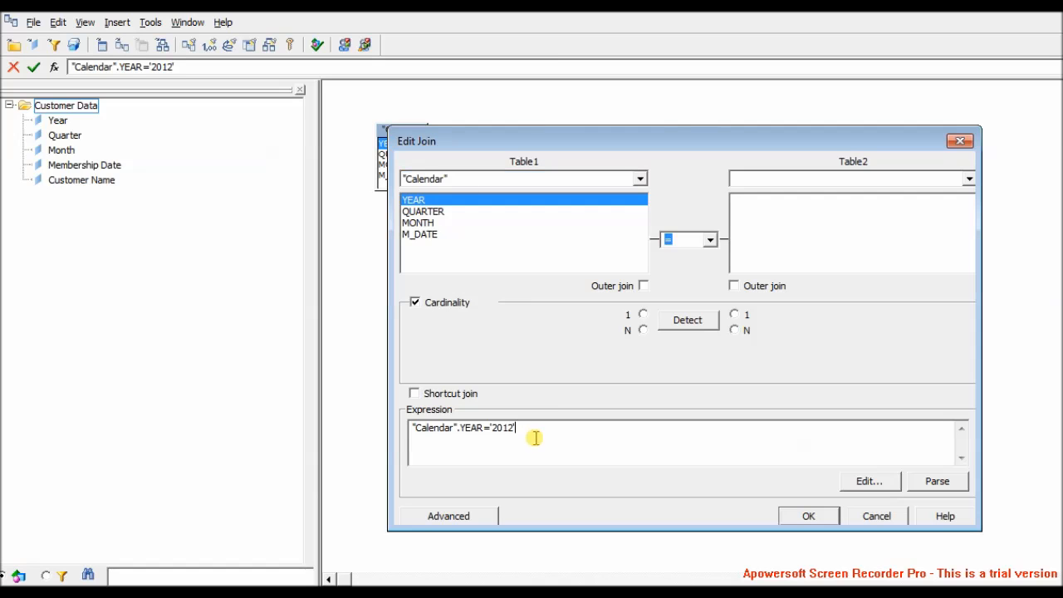
pyautogui.moveTo(571, 437); pyautogui.dragTo(399, 461)
pyautogui.press('Delete')
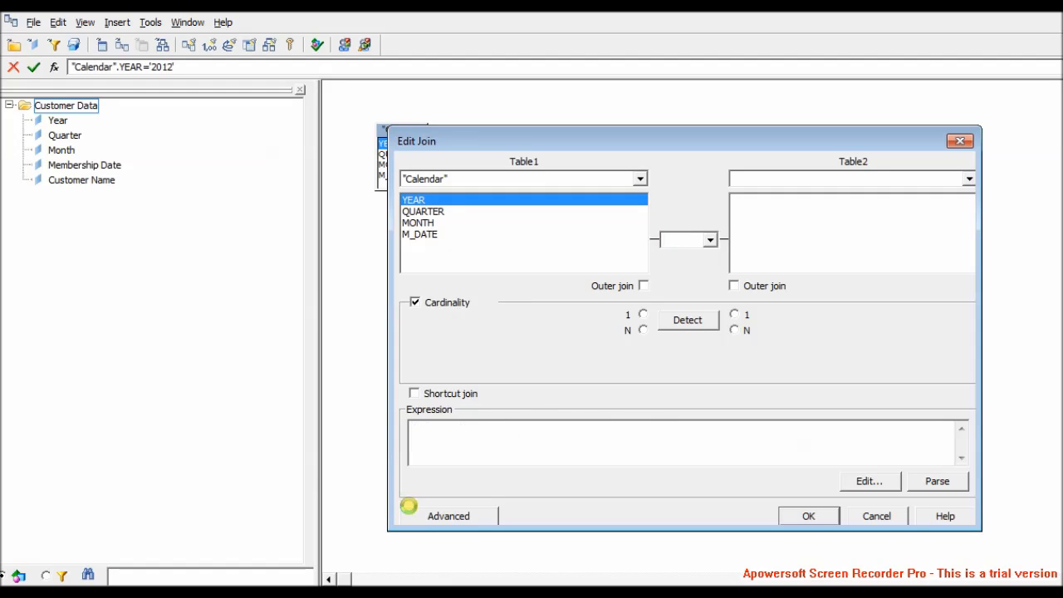
pyautogui.write('"Calendar".YEAR=@Prompt(\'Enter Year\',\'A\',,mono,free)')
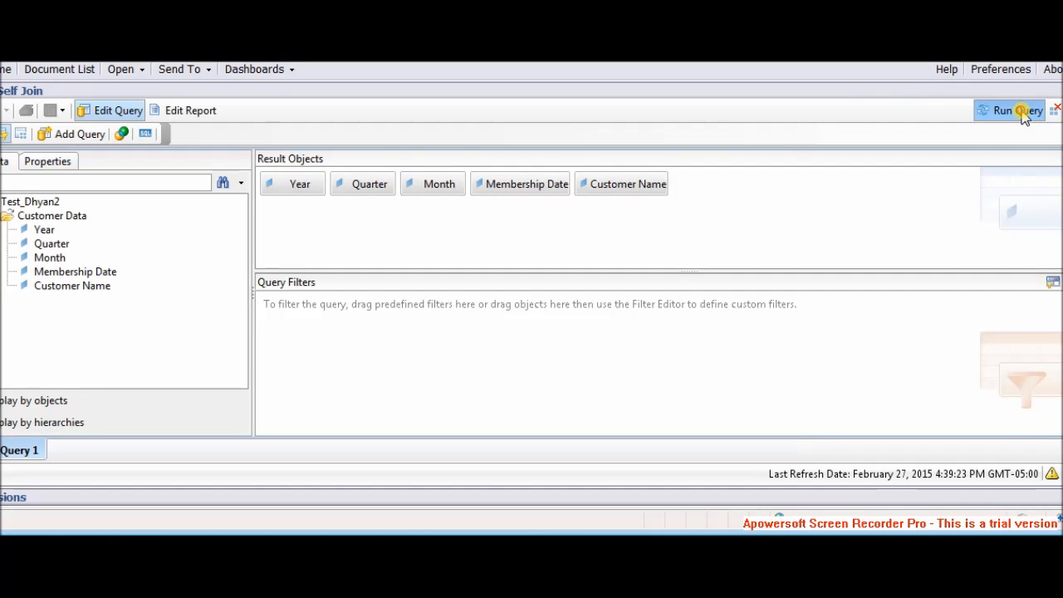
# Step: In the Web Intelligence document, run the query with all five result objects, answering the Enter Year prompt with 2013
pyautogui.click(1019, 111)
pyautogui.click(404, 267)
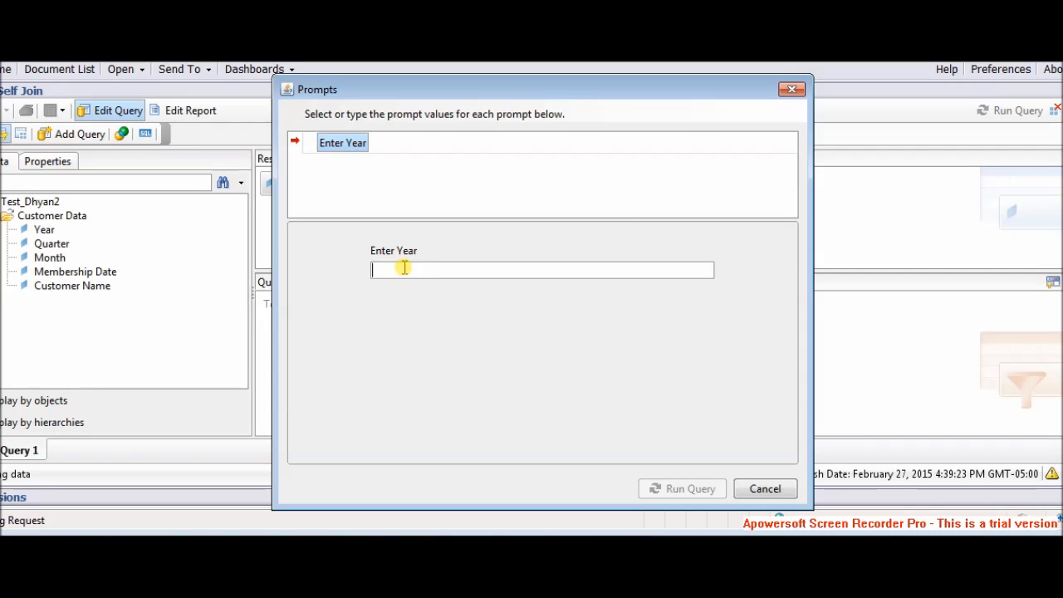
pyautogui.write('2013')
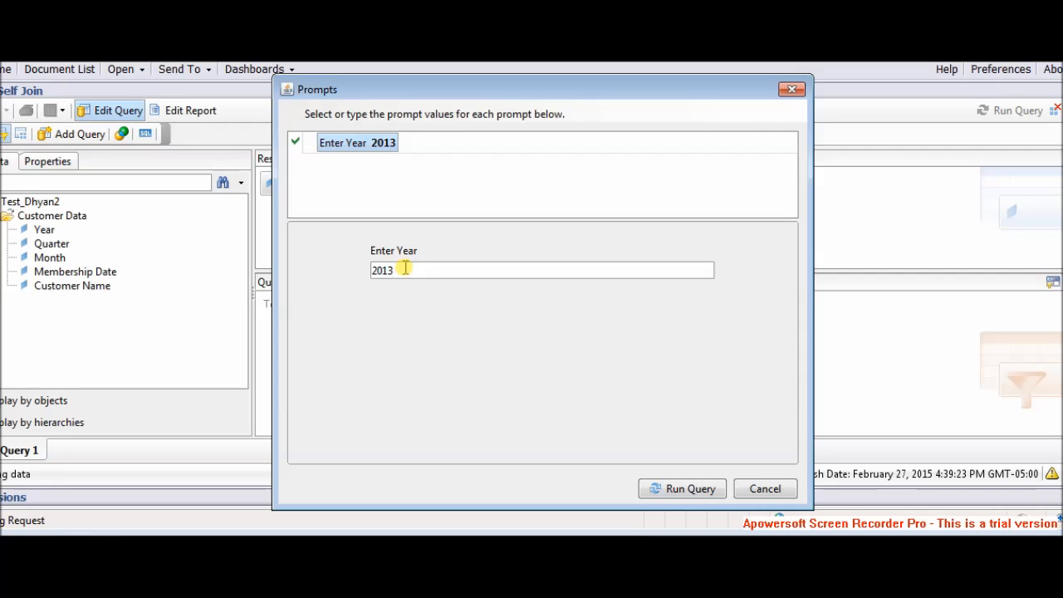
pyautogui.click(677, 489)
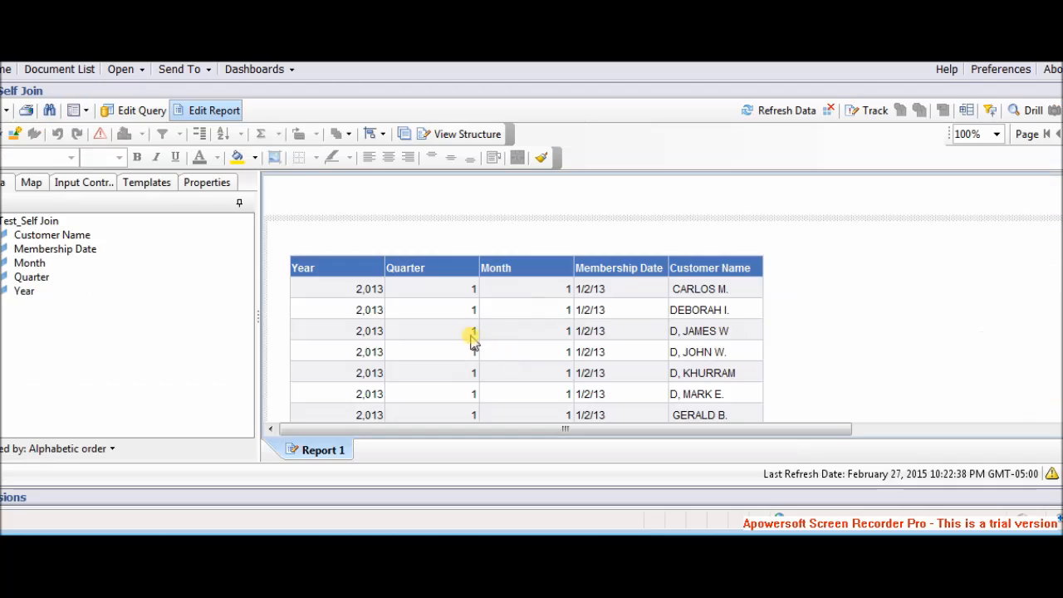
# Step: Check the list of filter values for the Year column in the refreshed report and close it without filtering
pyautogui.click(372, 308)
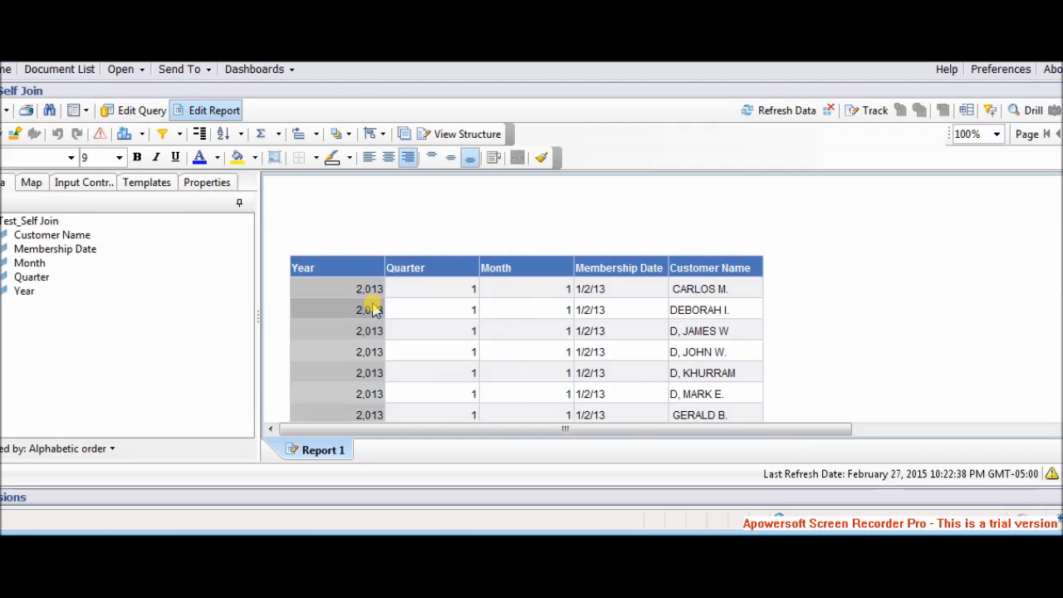
pyautogui.click(163, 134)
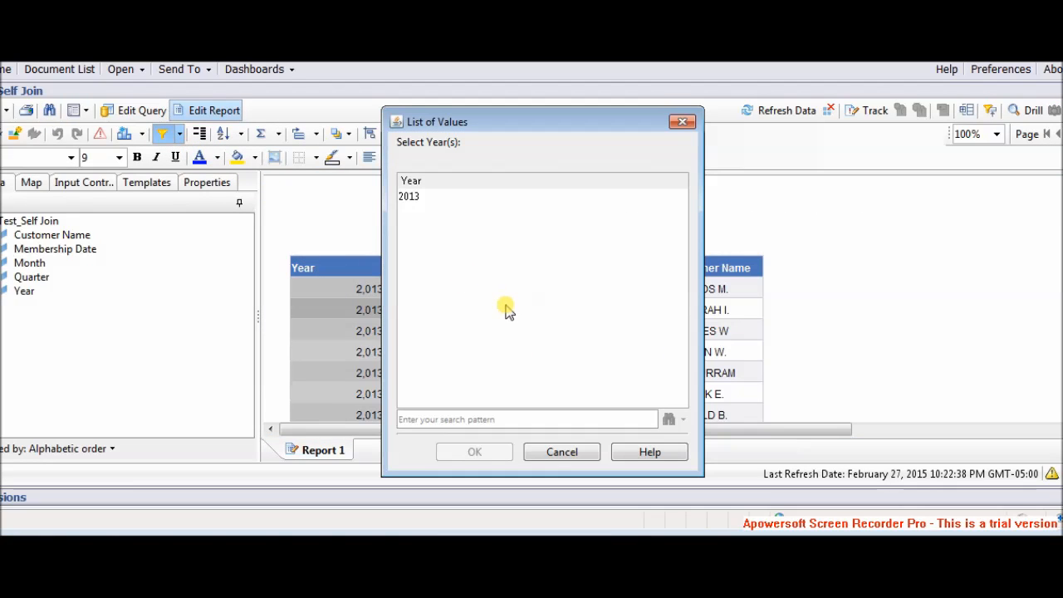
pyautogui.click(562, 452)
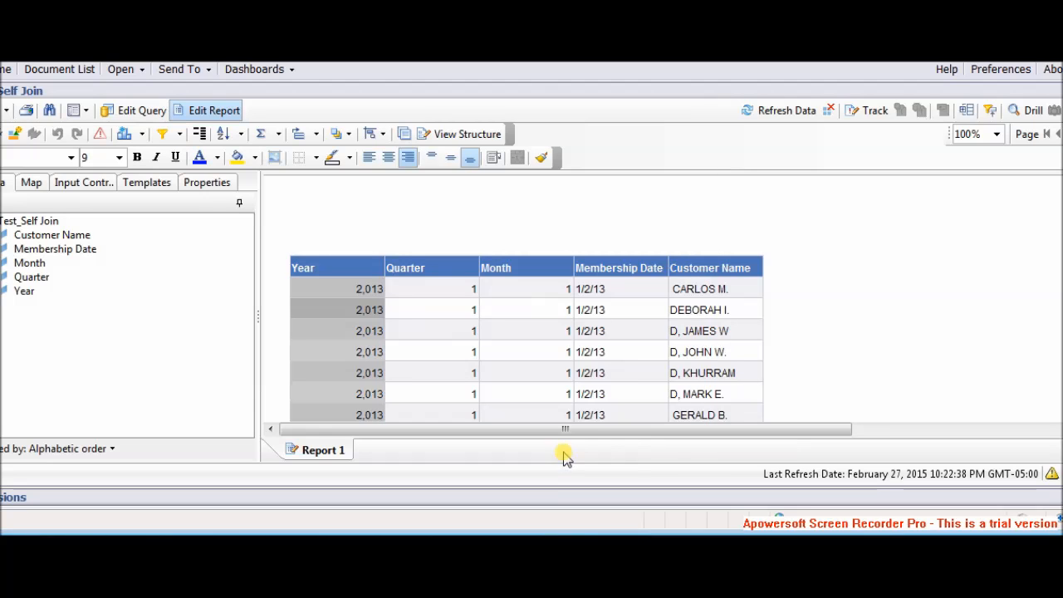